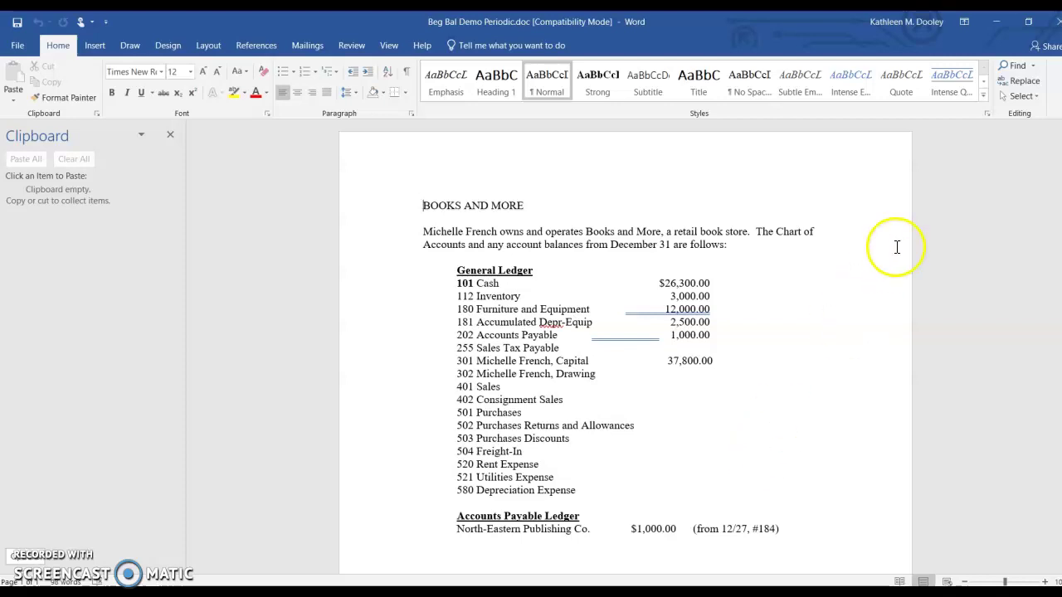
# Switch to QuickBooks and start creating a new company file with the Detailed Start setup.
pyautogui.click(998, 29)
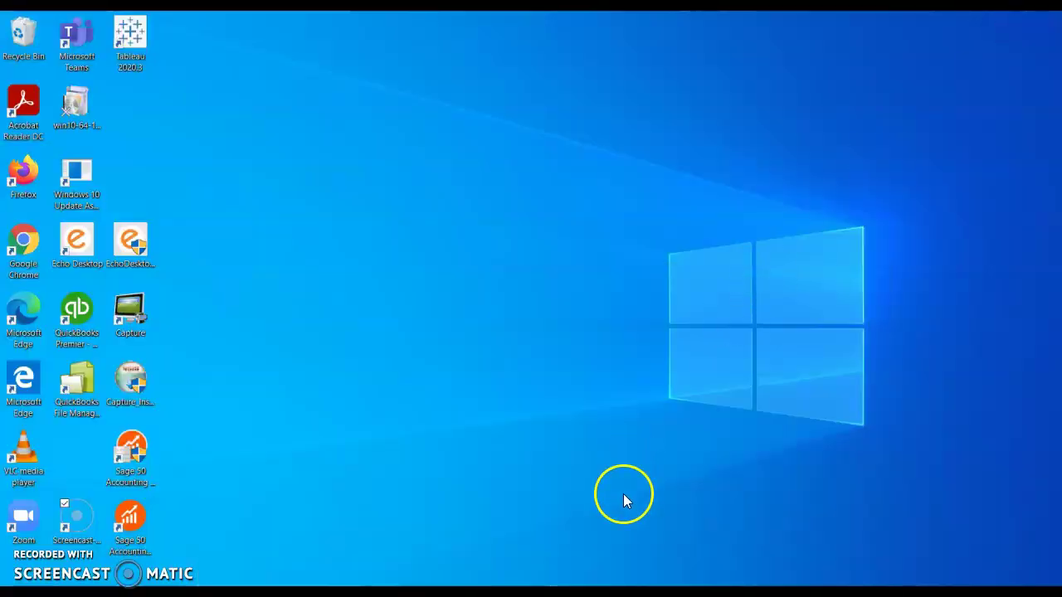
pyautogui.hotkey('alt', 'Tab')
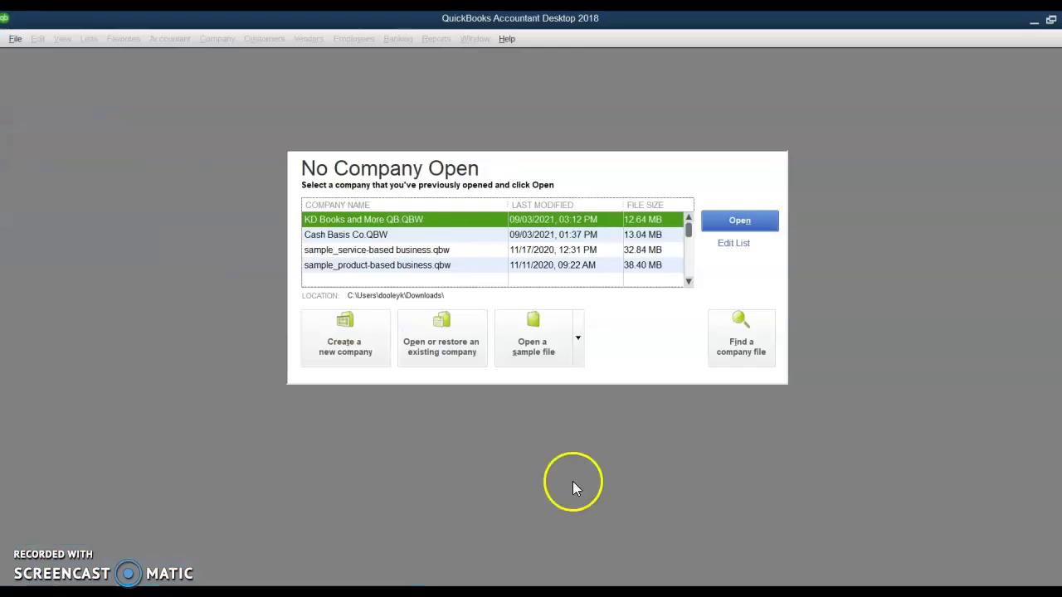
pyautogui.click(354, 347)
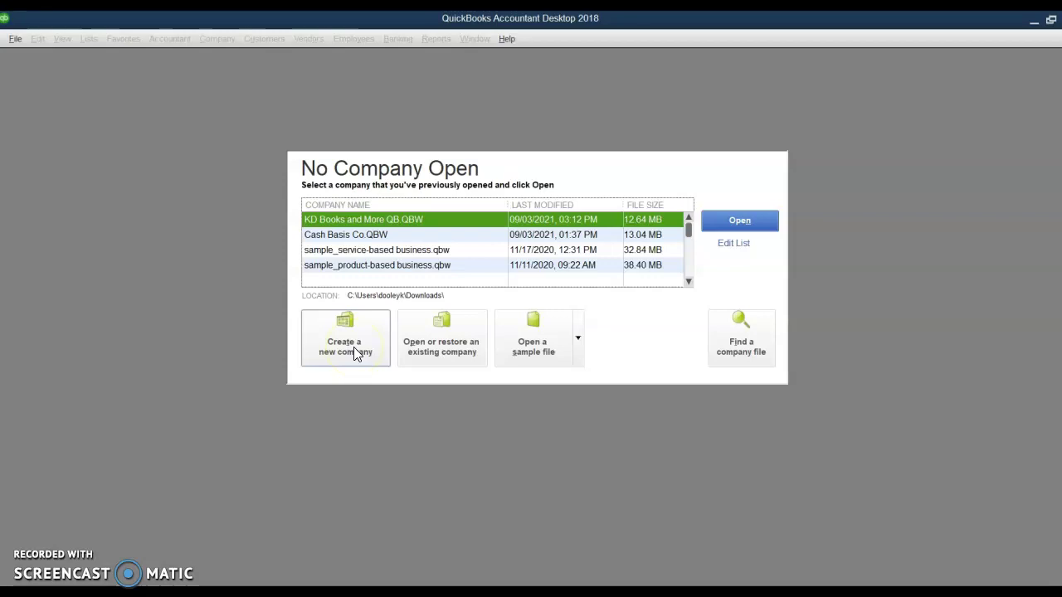
pyautogui.click(354, 347)
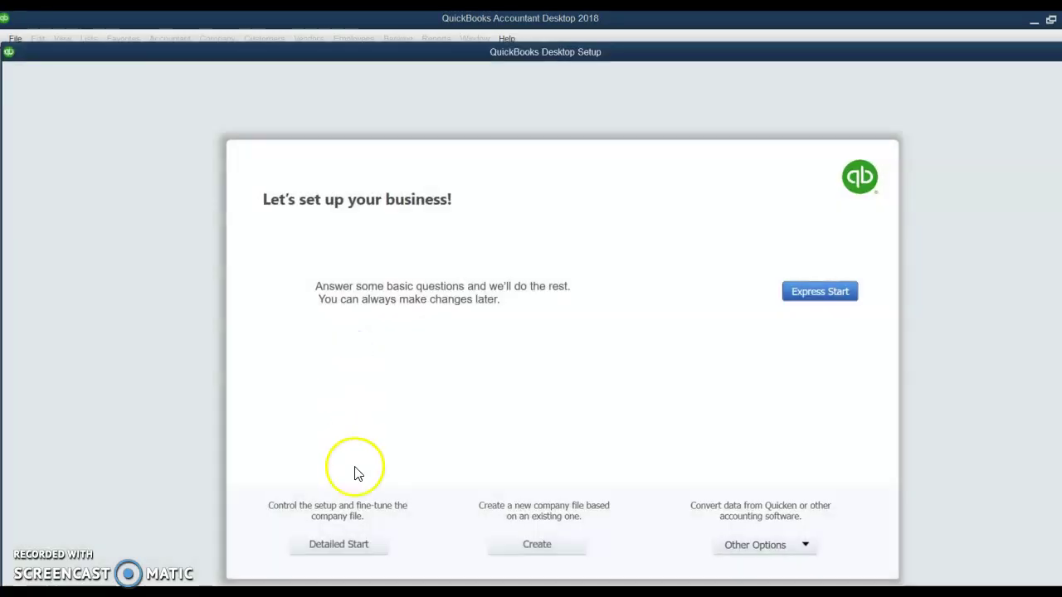
pyautogui.click(342, 545)
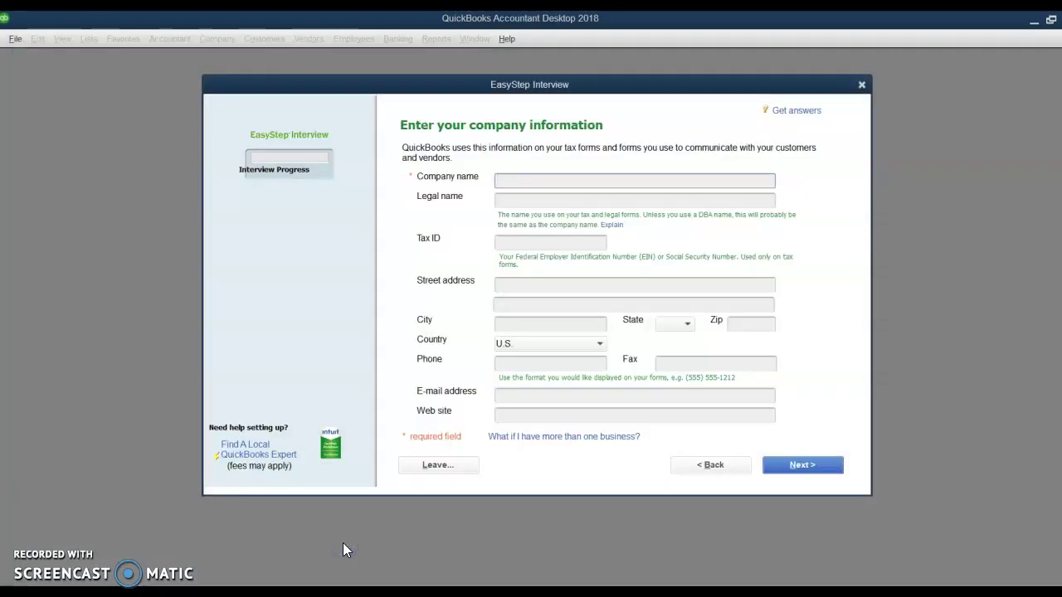
# Enter Beg Bal Demo as the company name and continue past the company information.
pyautogui.write('Beg Ba')
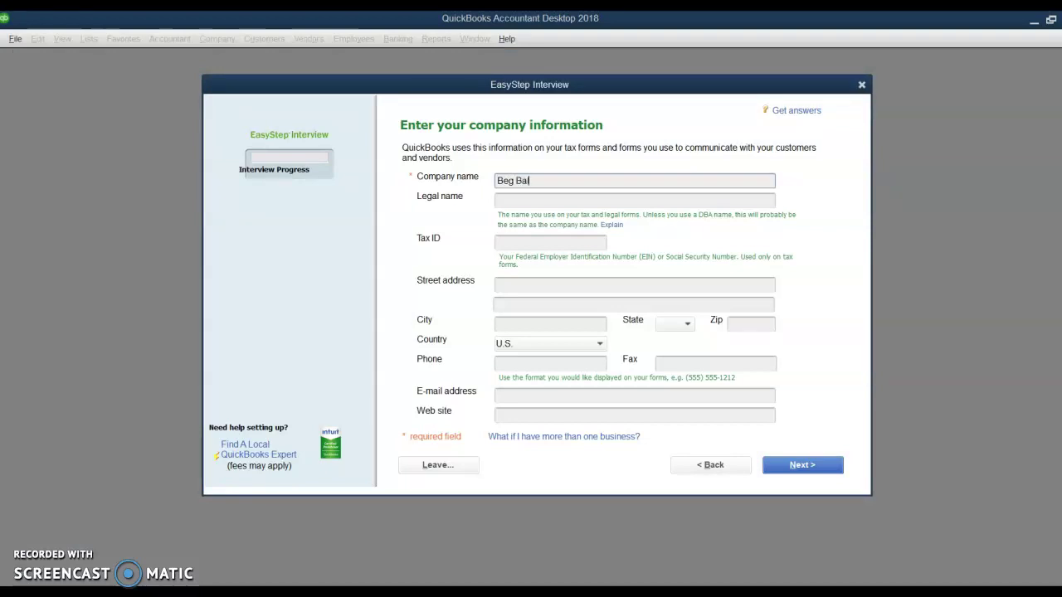
pyautogui.write('l Demo')
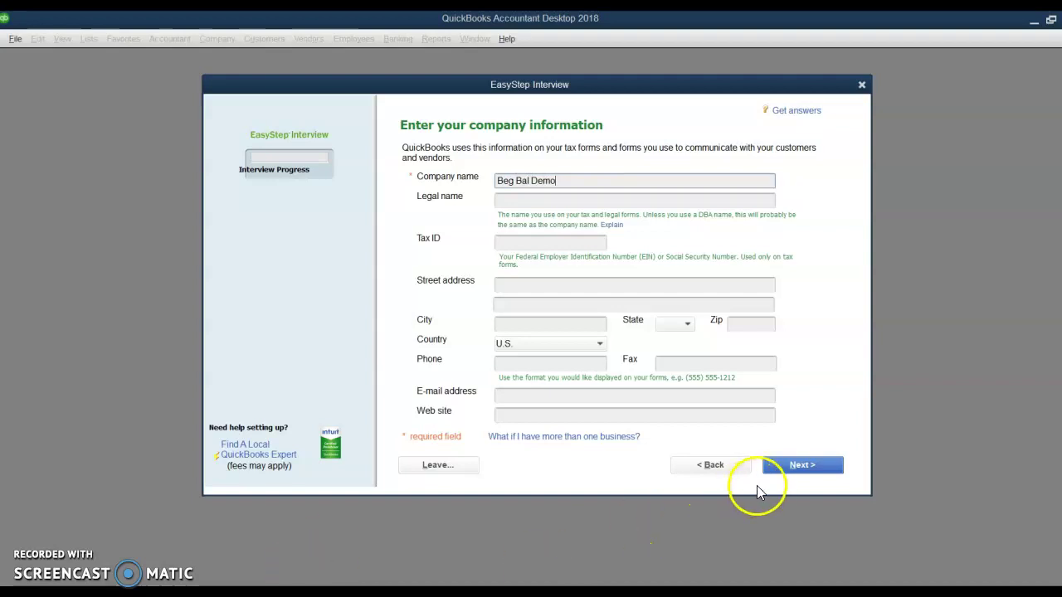
pyautogui.click(810, 467)
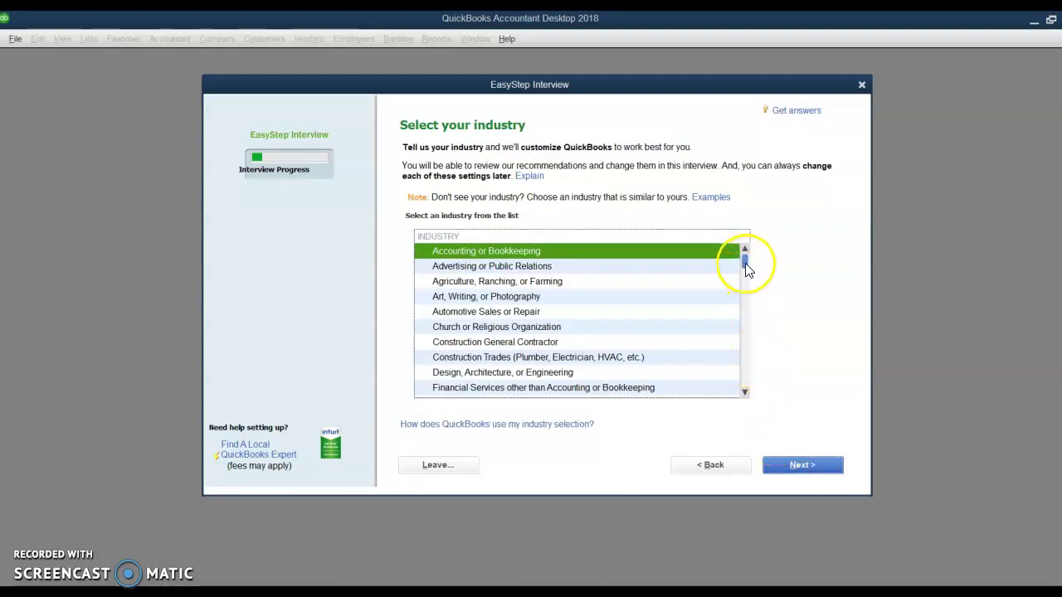
# Choose Retail Shop or Online Commerce as the company's industry.
pyautogui.moveTo(747, 265); pyautogui.dragTo(748, 385)
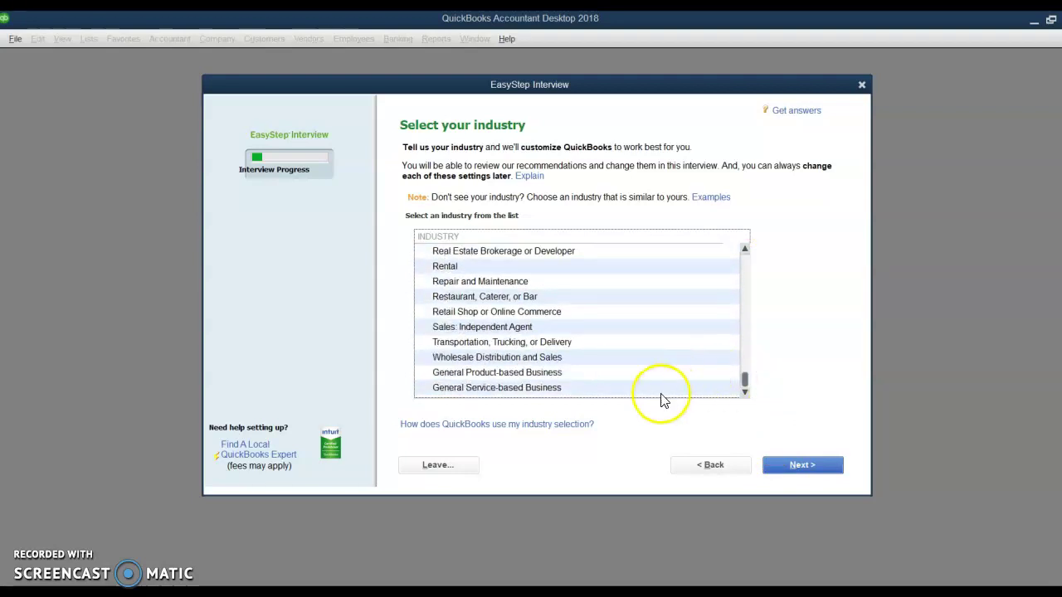
pyautogui.click(480, 313)
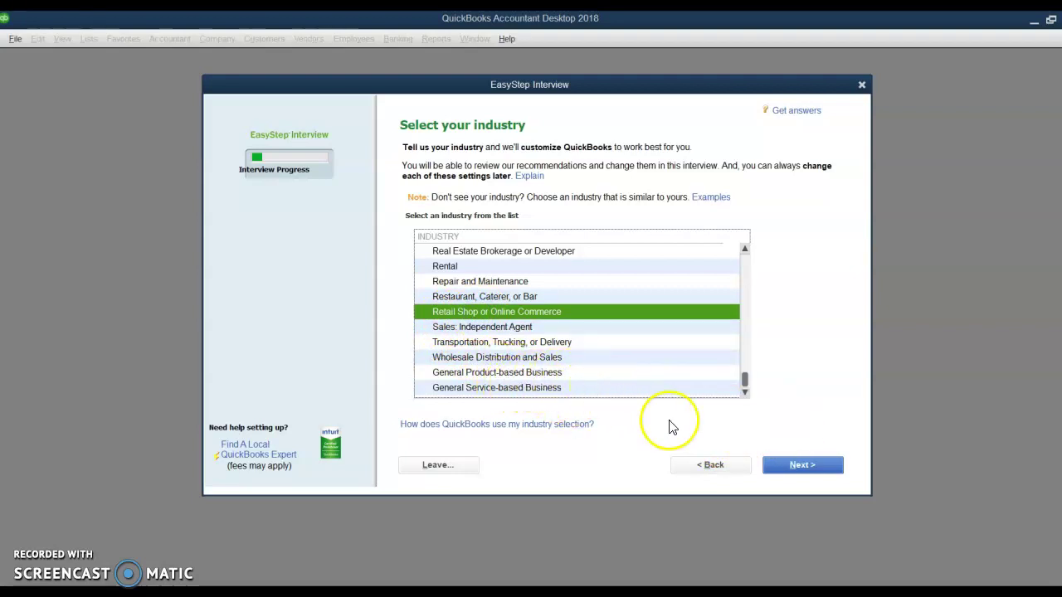
pyautogui.click(803, 466)
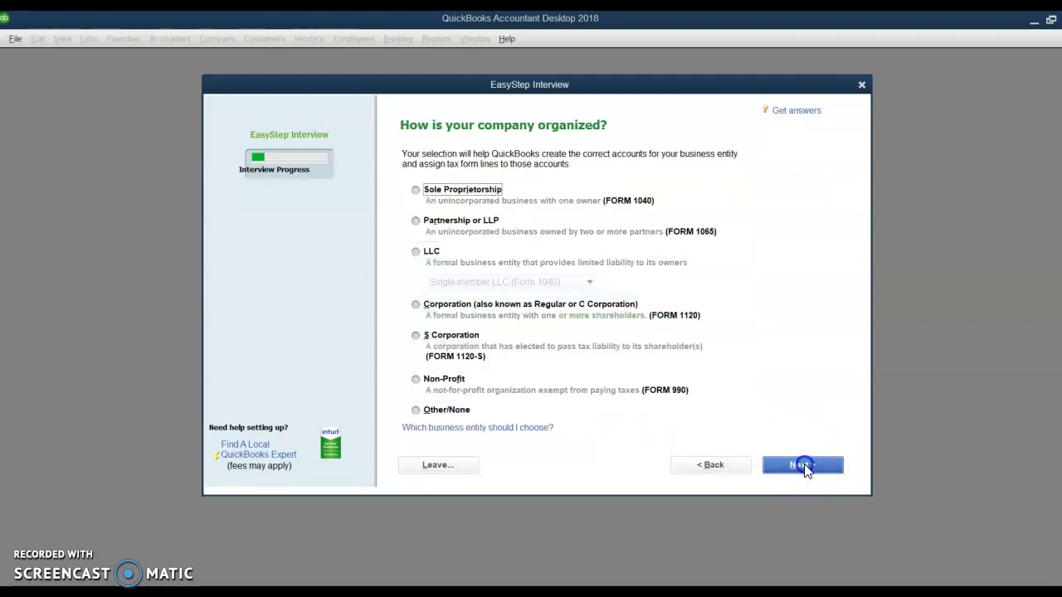
# Set the company organization to Sole Proprietorship and accept January as the first month of the fiscal year.
pyautogui.click(415, 189)
pyautogui.click(805, 466)
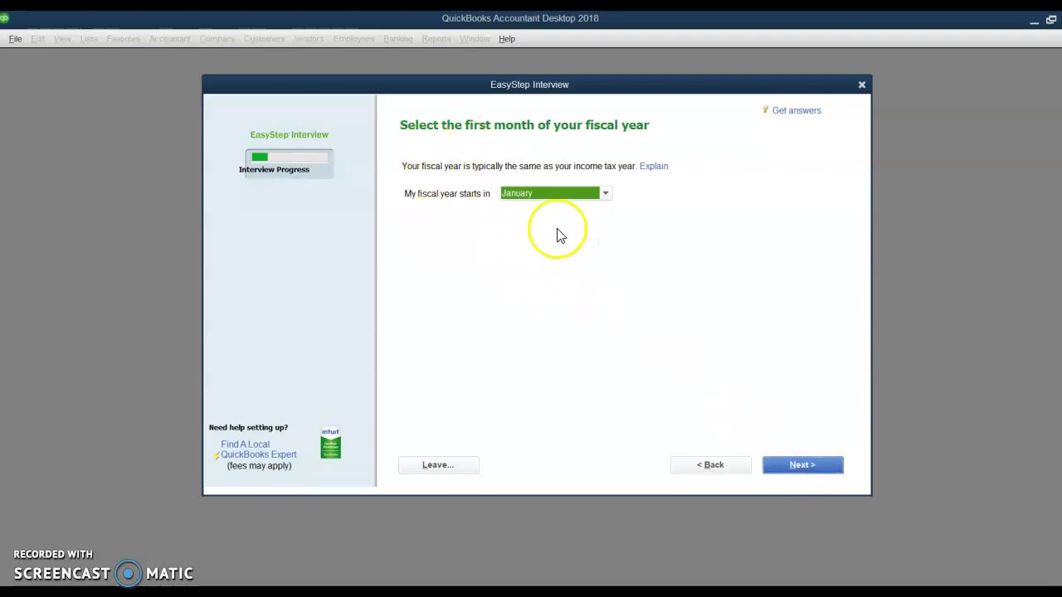
pyautogui.click(808, 471)
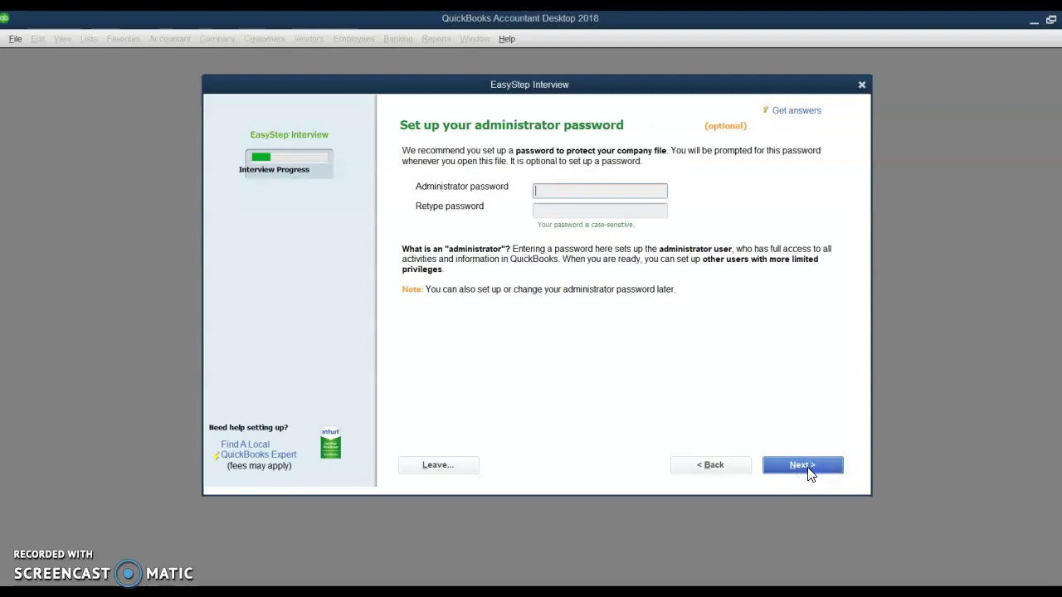
# Skip the administrator password and save the company file as Beg Bal Demo.QBW in Downloads.
pyautogui.click(809, 470)
pyautogui.click(809, 471)
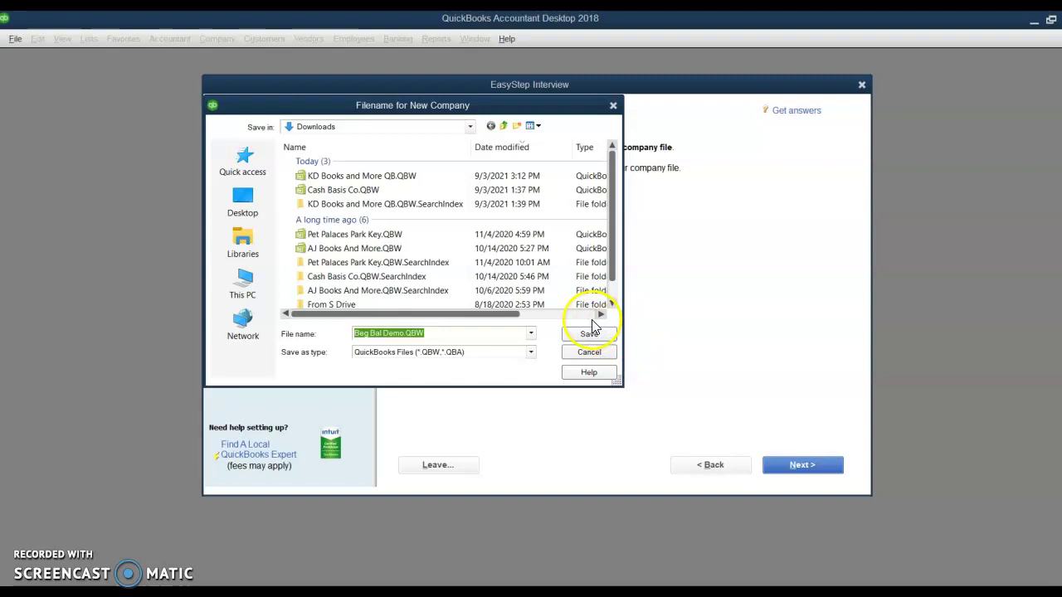
pyautogui.click(589, 337)
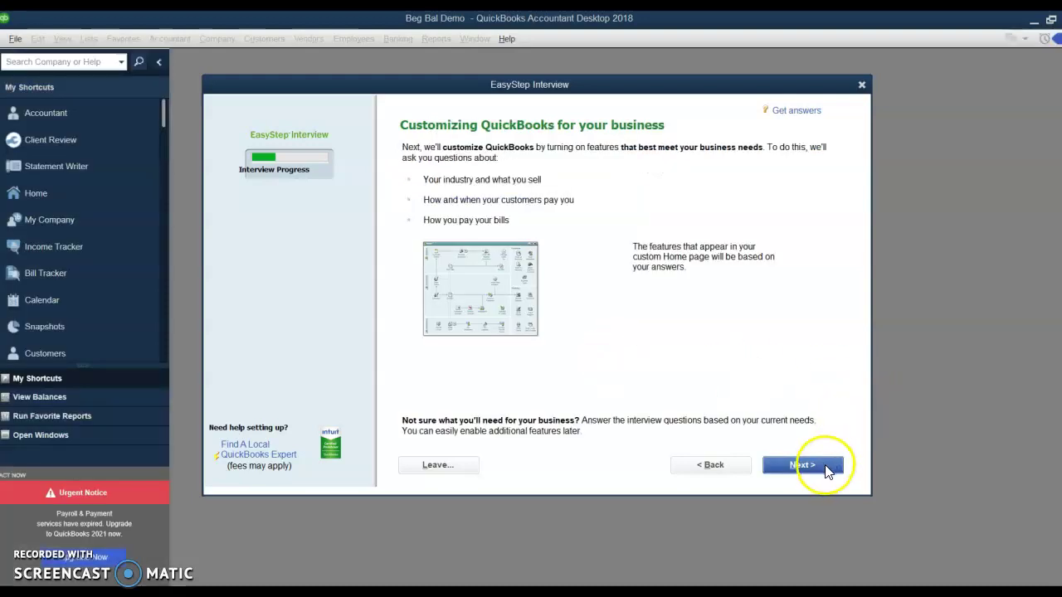
# Specify that the business sells products only and records each sale individually.
pyautogui.click(814, 469)
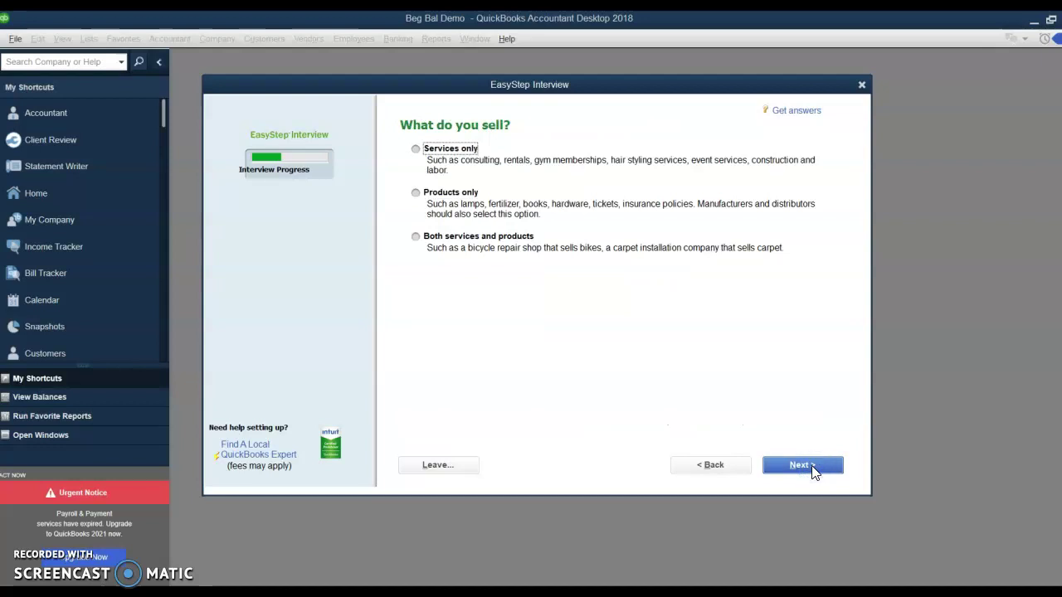
pyautogui.click(417, 194)
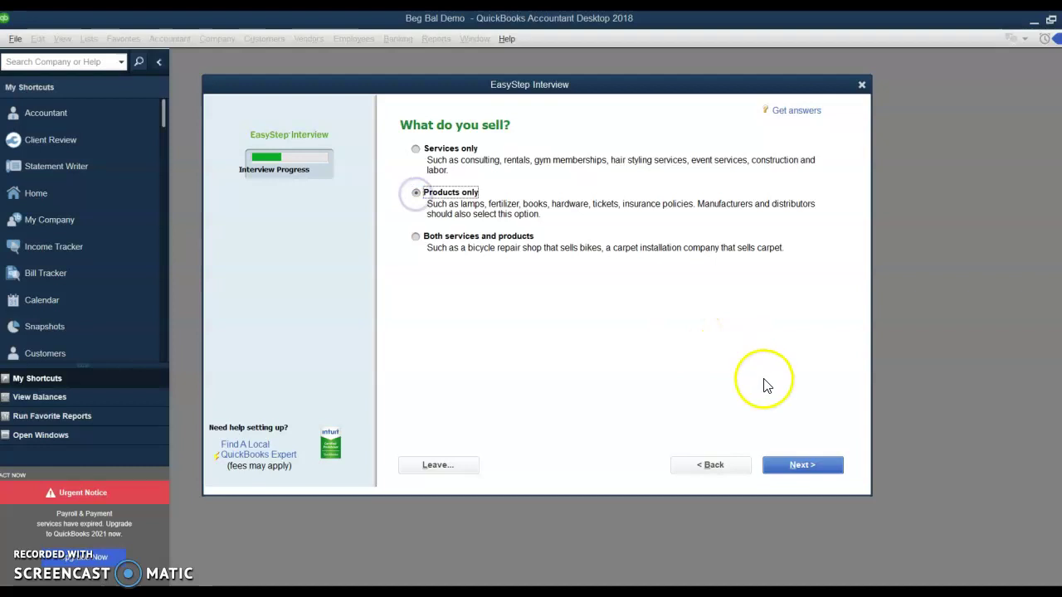
pyautogui.click(803, 467)
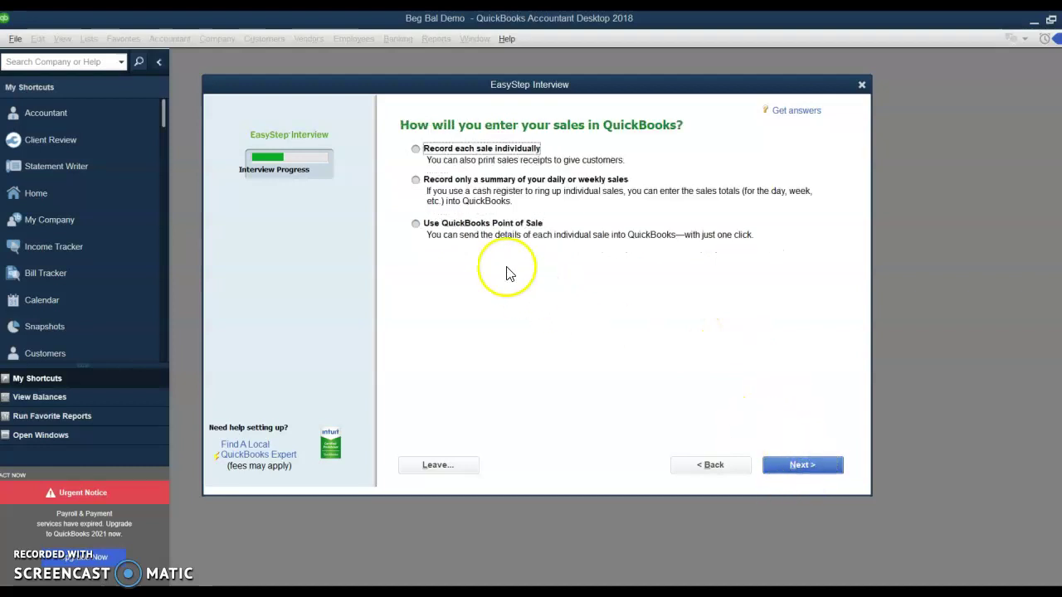
pyautogui.click(416, 150)
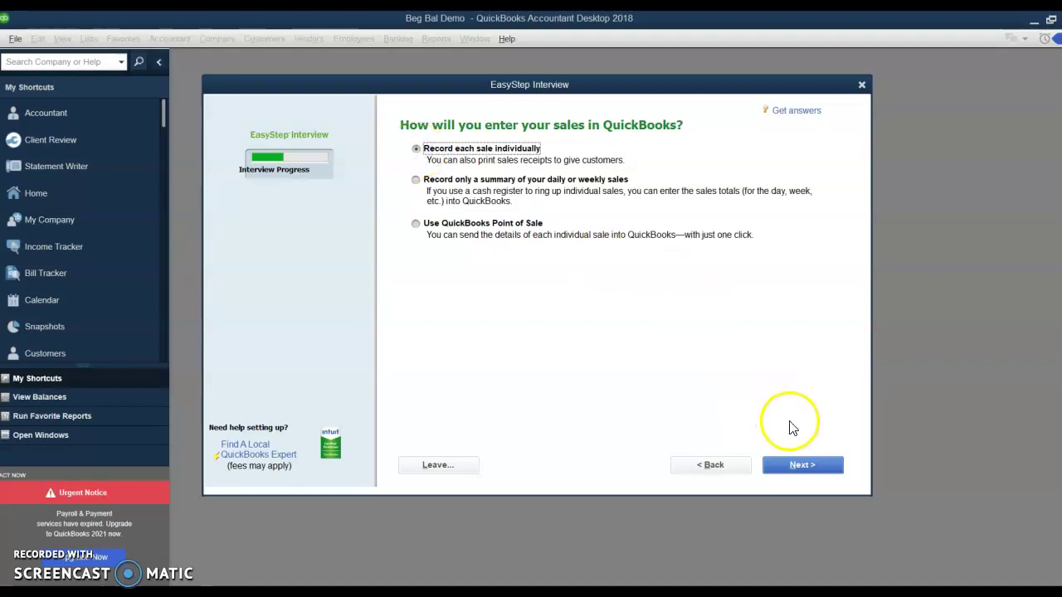
pyautogui.click(801, 470)
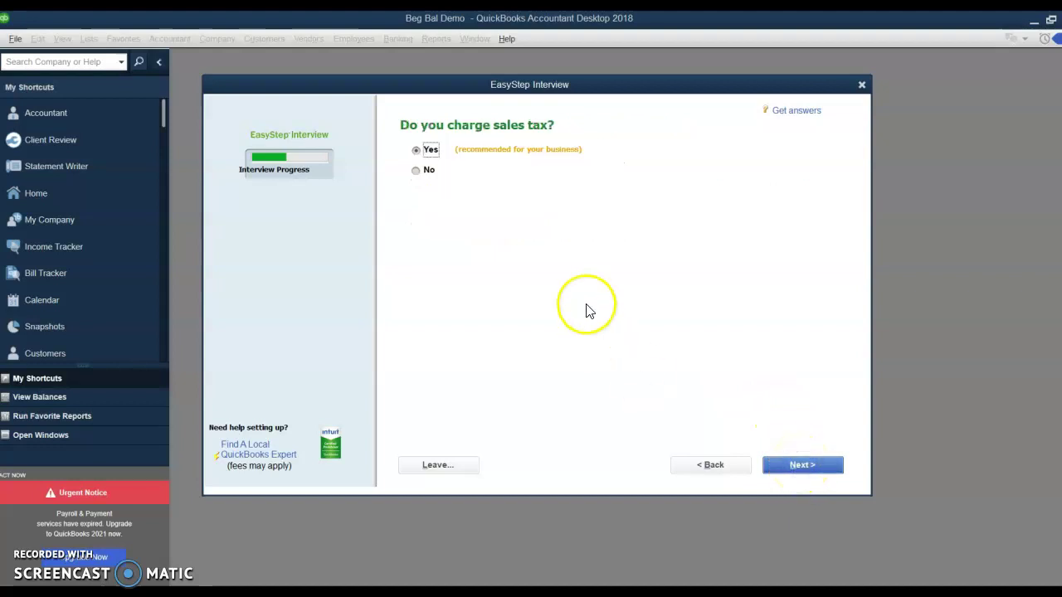
# Answer No to charging sales tax and accept No for creating estimates.
pyautogui.click(416, 172)
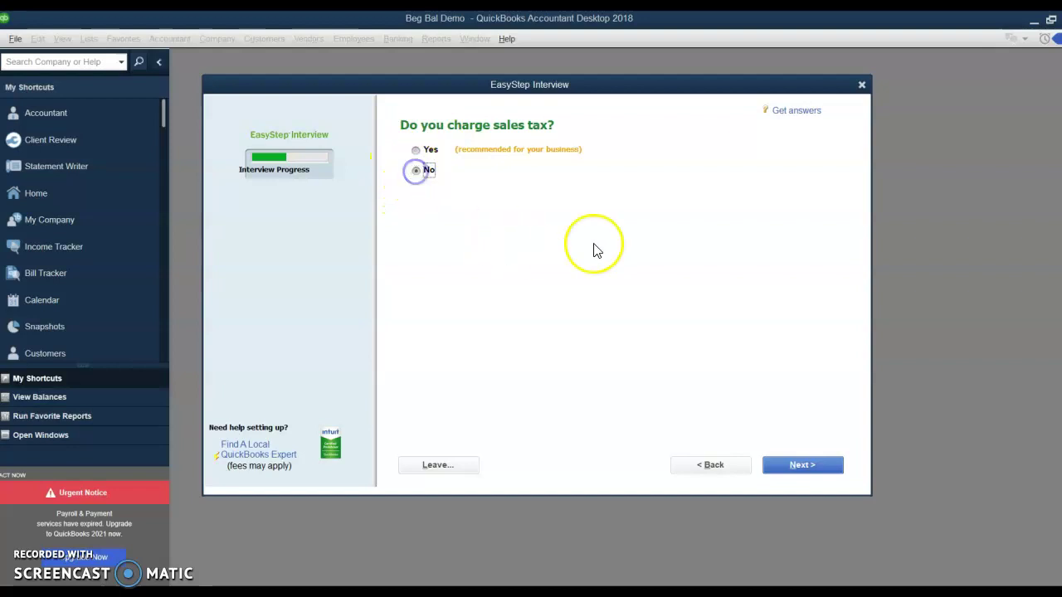
pyautogui.click(803, 470)
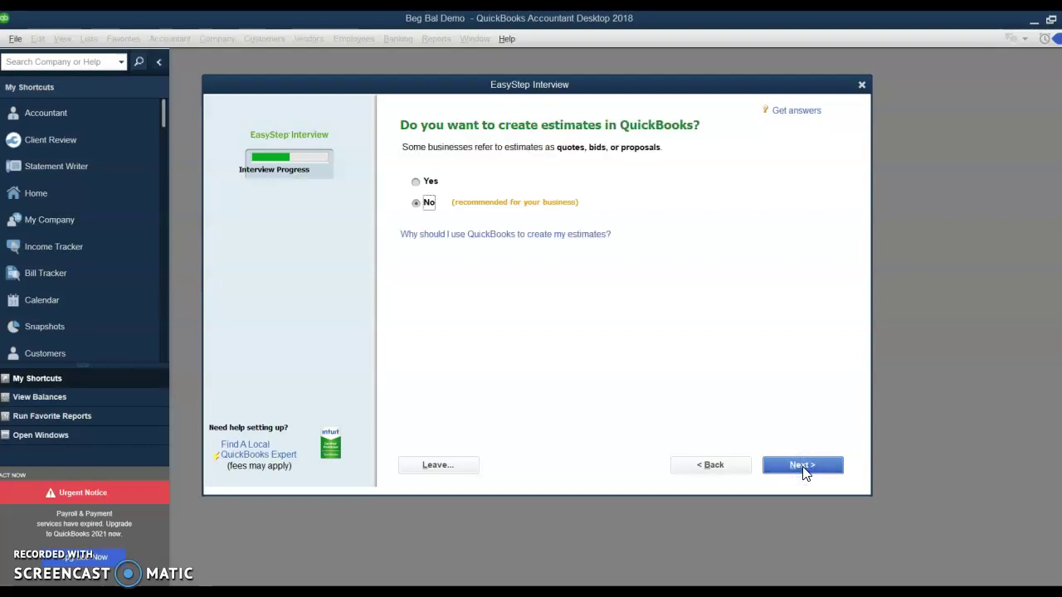
pyautogui.click(803, 467)
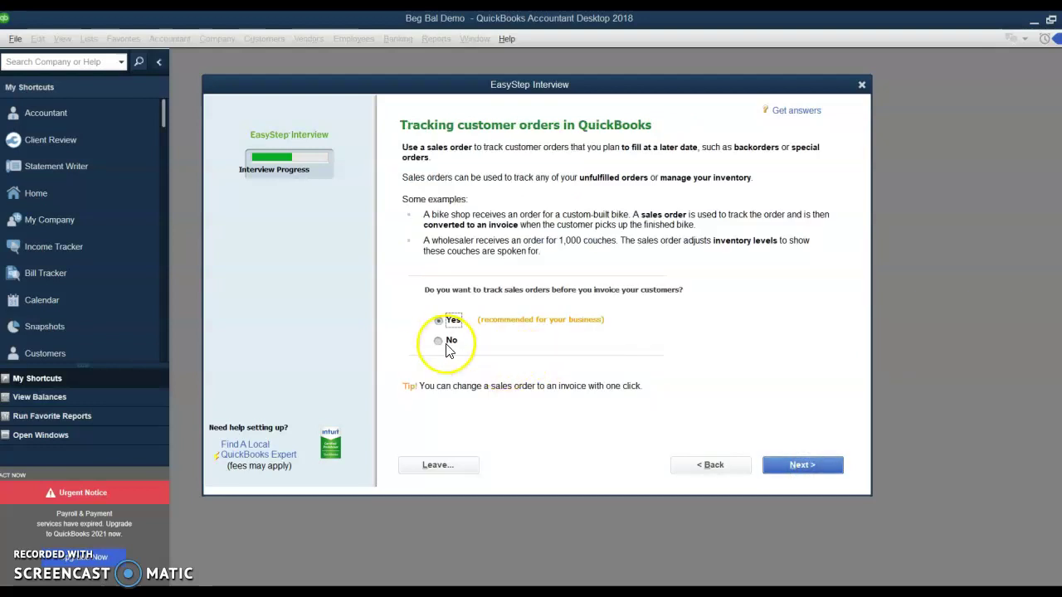
# Answer No to tracking sales orders, using billing statements and using invoices.
pyautogui.click(439, 342)
pyautogui.click(797, 468)
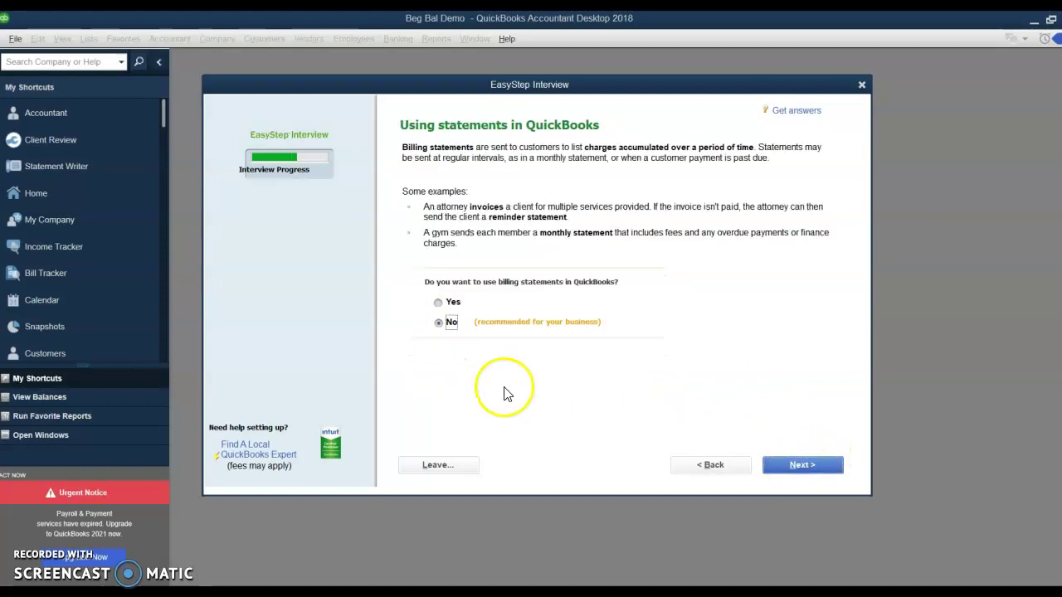
pyautogui.click(801, 465)
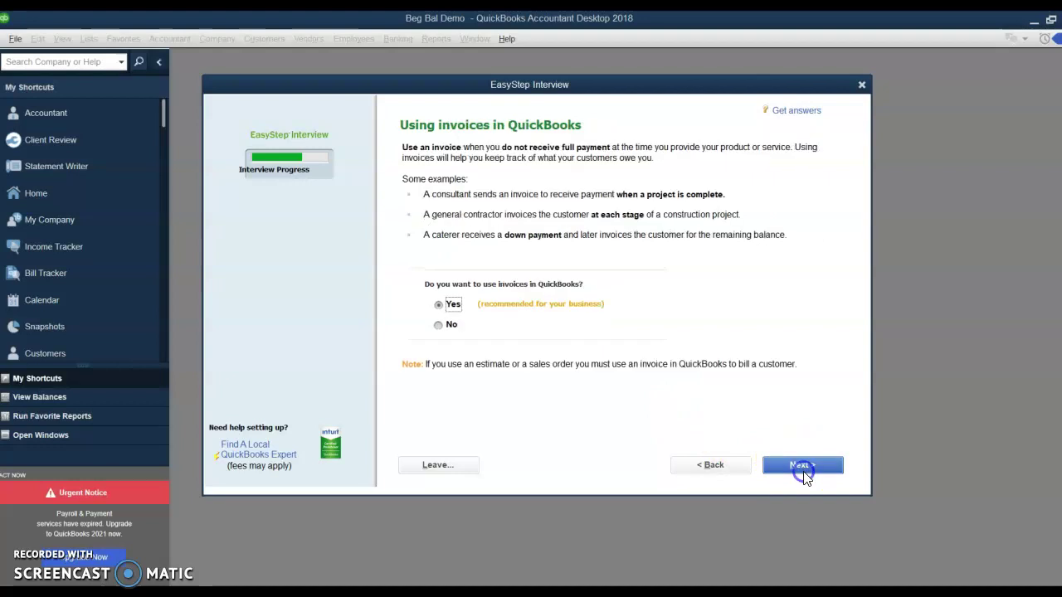
pyautogui.click(439, 326)
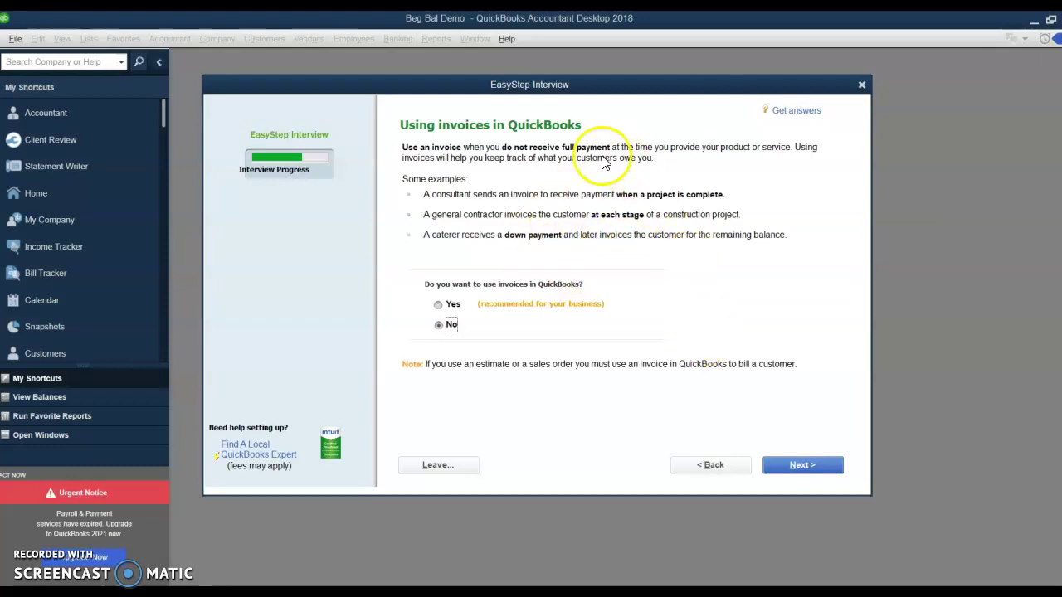
pyautogui.click(802, 466)
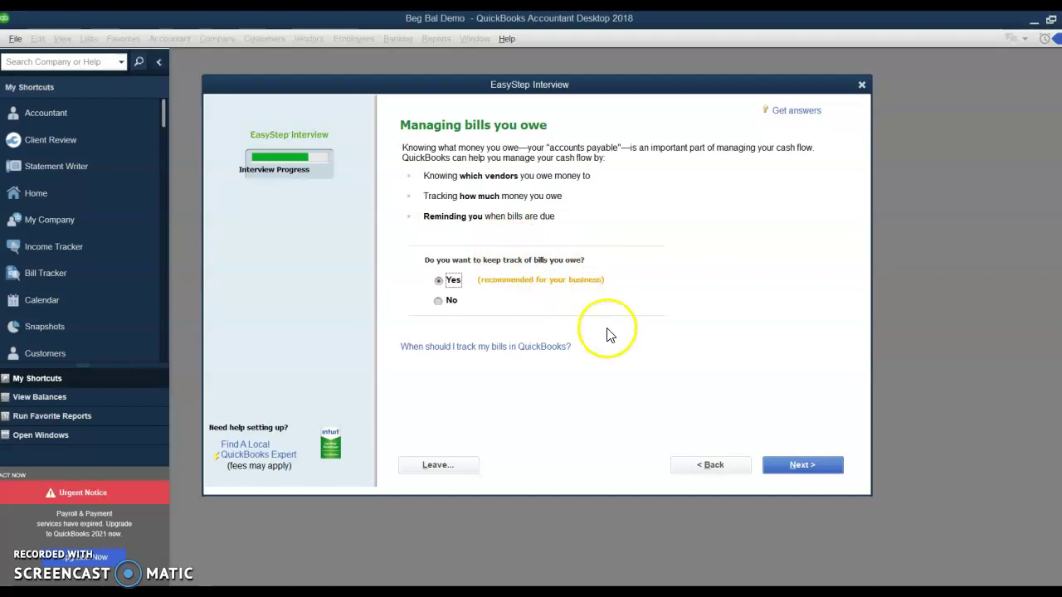
# Accept Yes for tracking bills owed and No for tracking inventory and time, and continue to the accounts introduction.
pyautogui.click(802, 466)
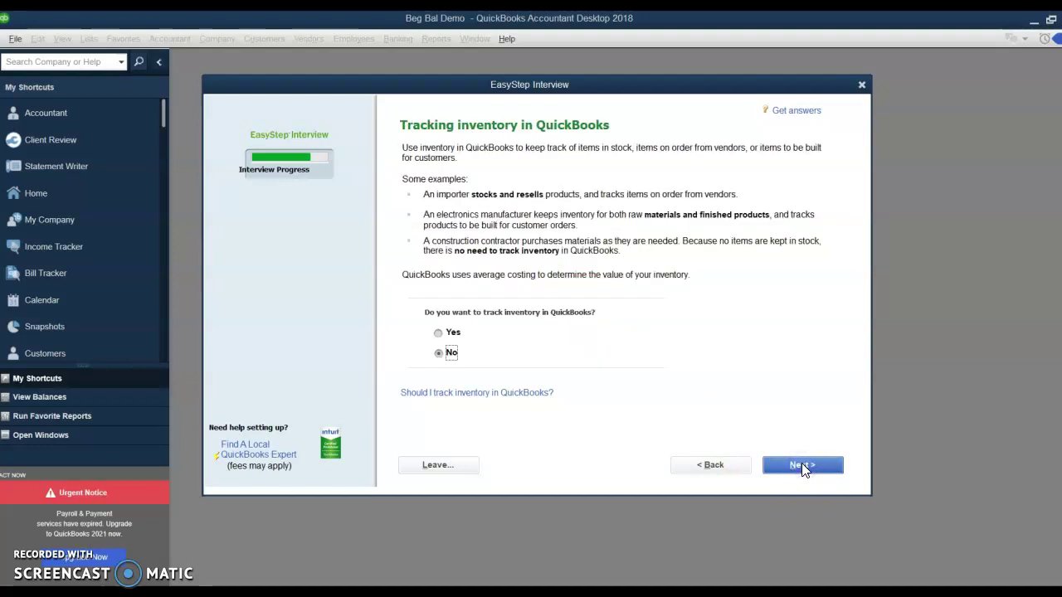
pyautogui.click(802, 467)
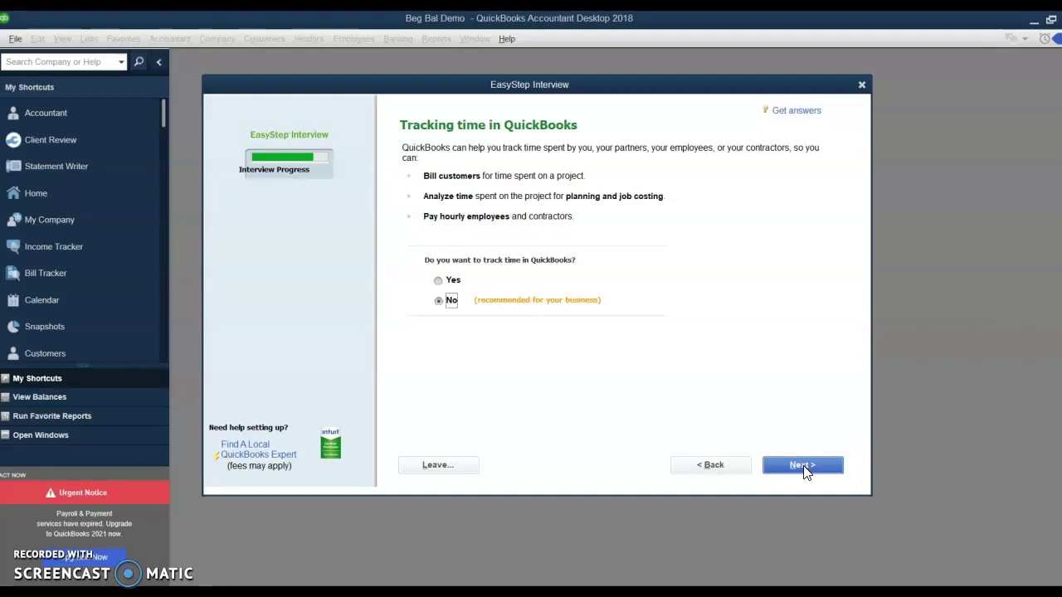
pyautogui.click(791, 463)
pyautogui.click(792, 466)
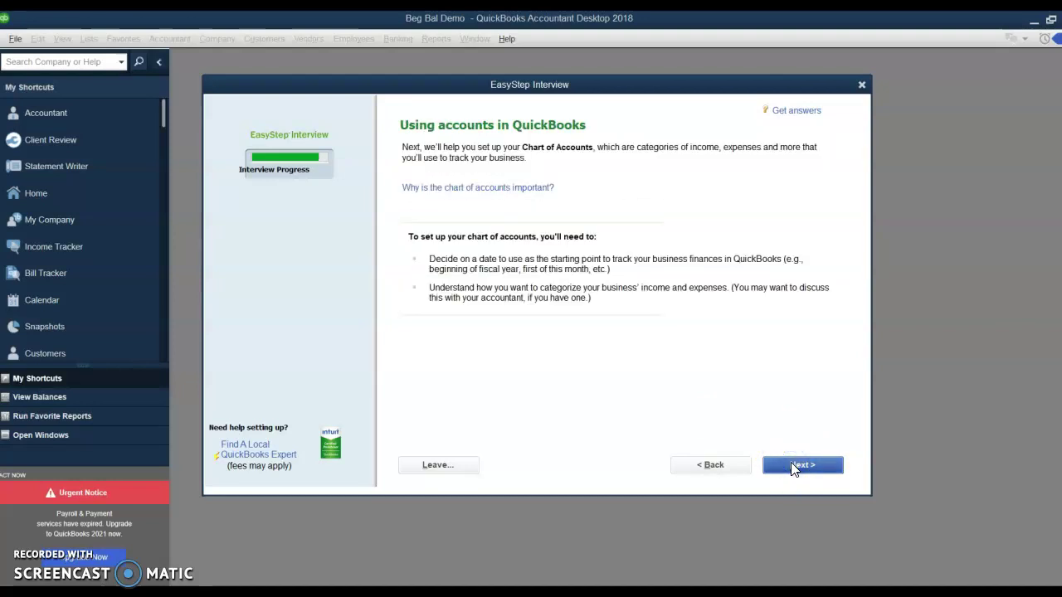
# Set the start date for tracking finances to the beginning of this fiscal year, 01/01/2021.
pyautogui.click(793, 466)
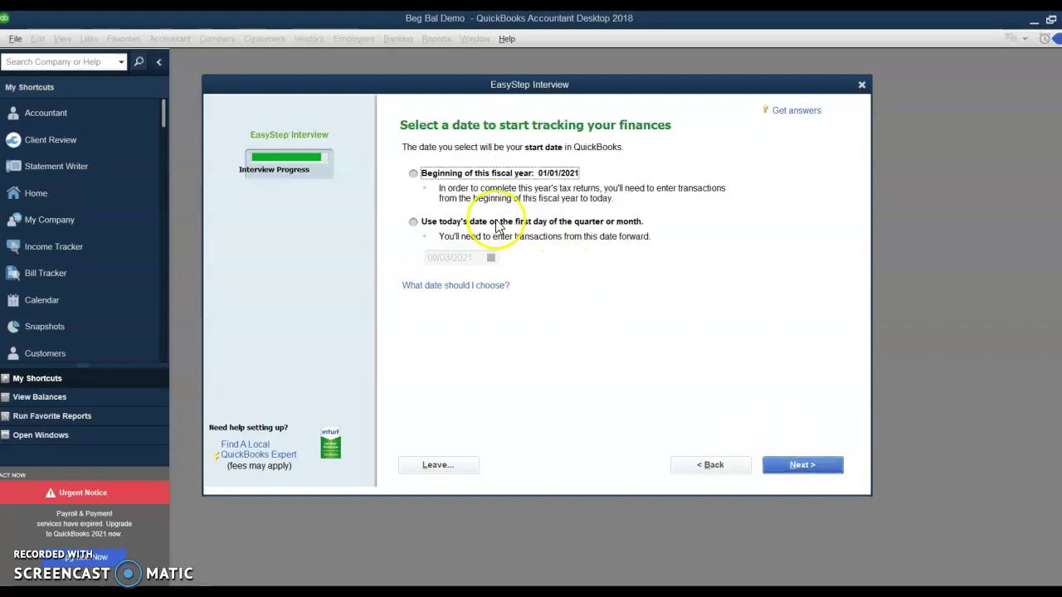
pyautogui.click(414, 176)
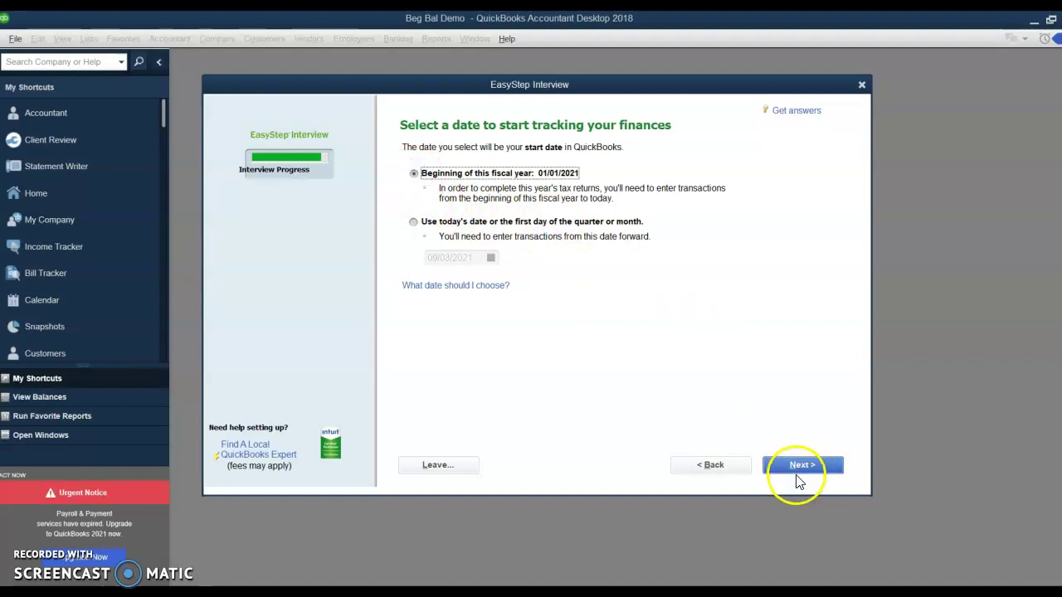
pyautogui.click(800, 470)
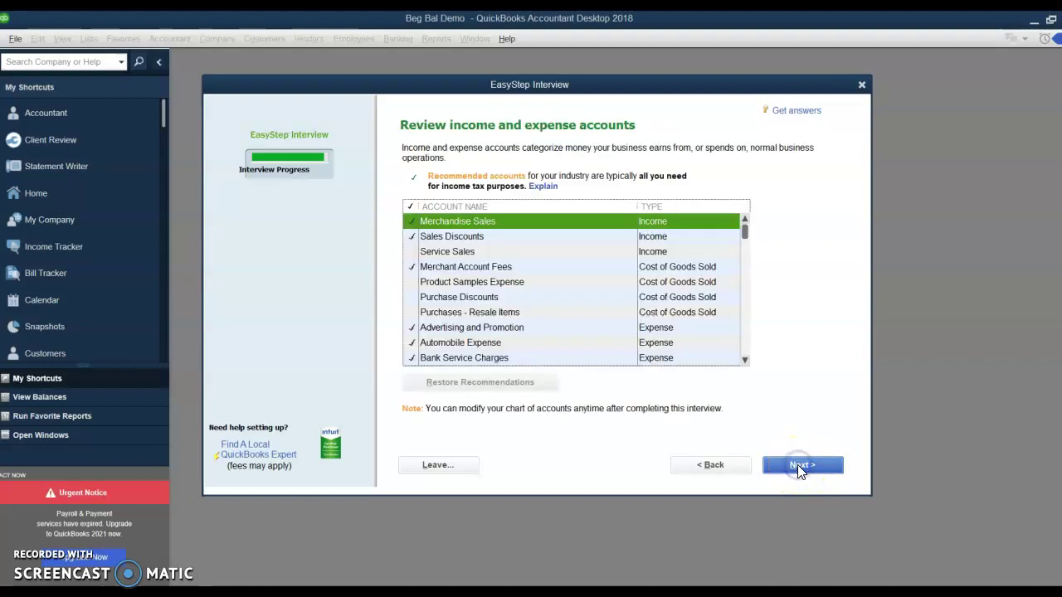
pyautogui.click(798, 369)
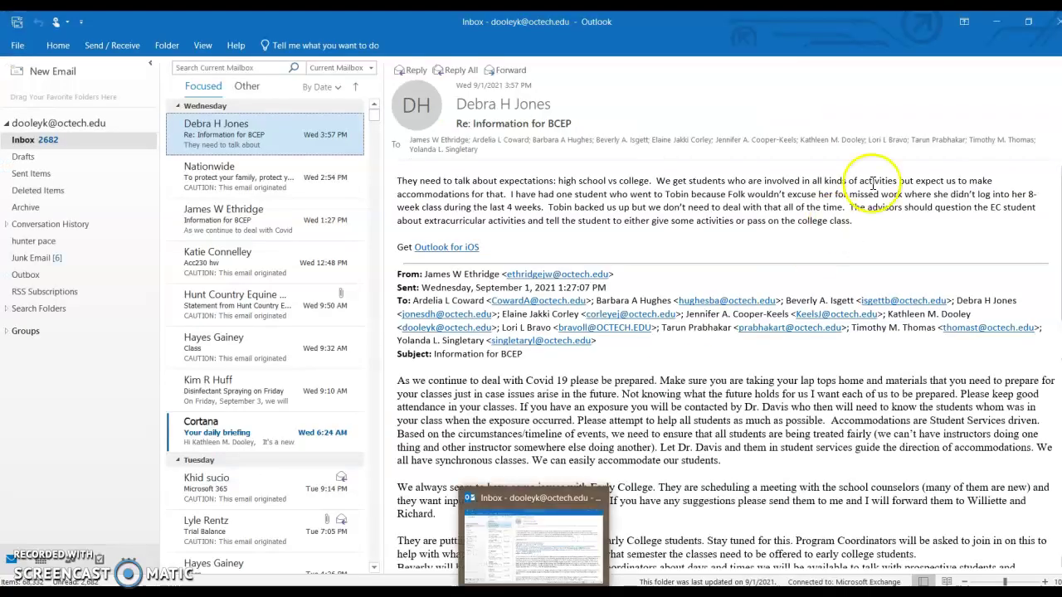
pyautogui.click(1055, 29)
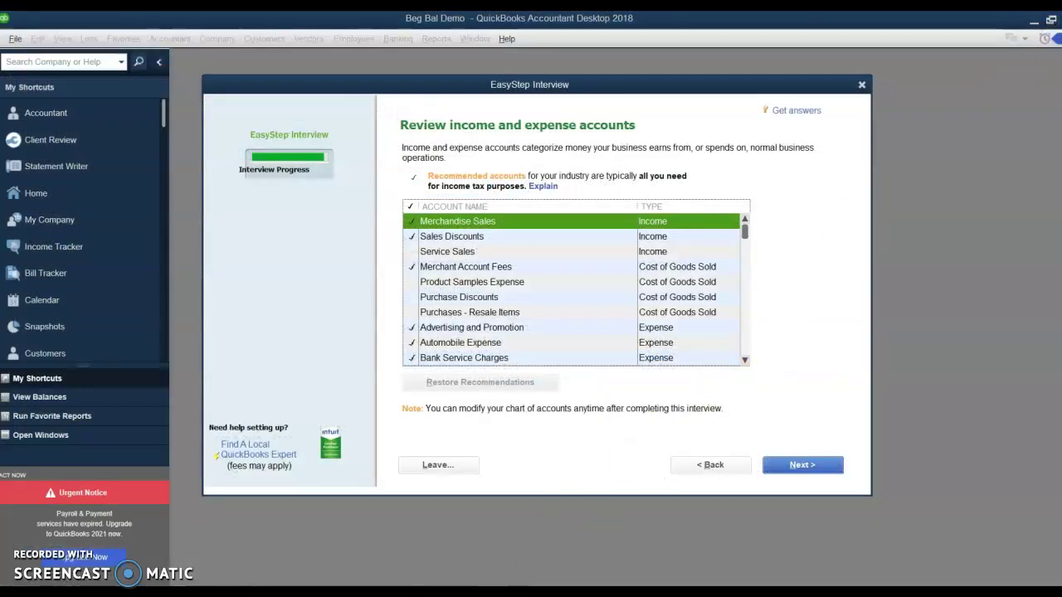
# Open Beg Bal Demo Periodic.doc in Word, review its chart of accounts and balances, and return to the account review in QuickBooks.
pyautogui.click(353, 581)
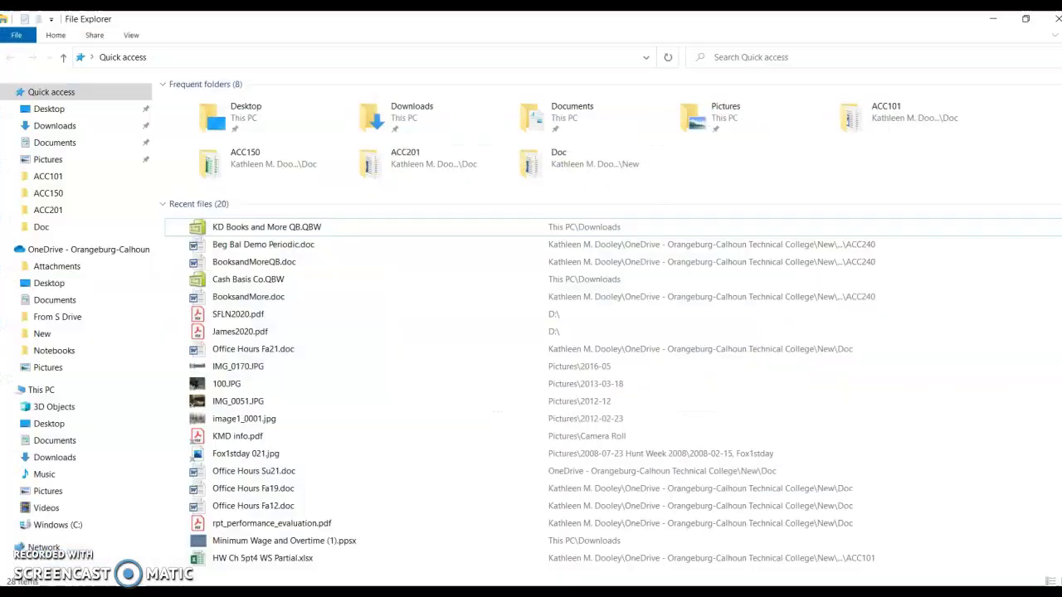
pyautogui.doubleClick(330, 253)
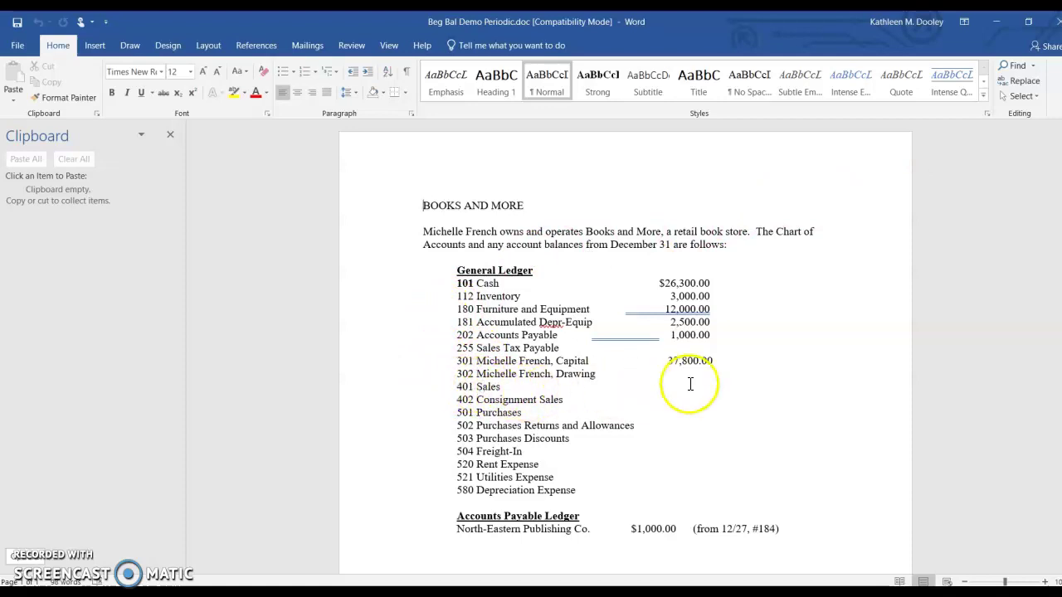
pyautogui.click(997, 22)
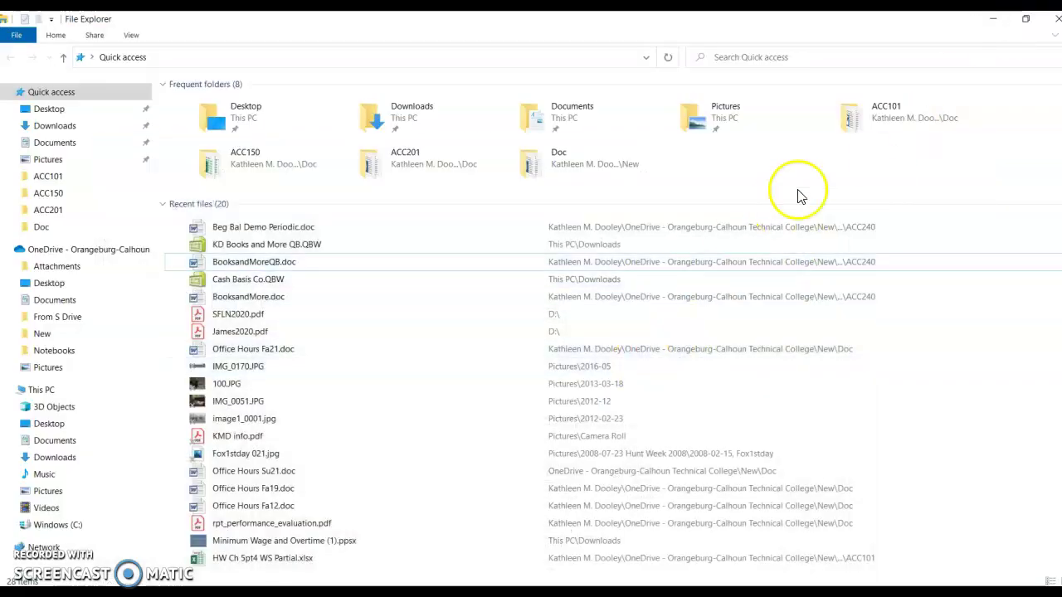
pyautogui.click(993, 18)
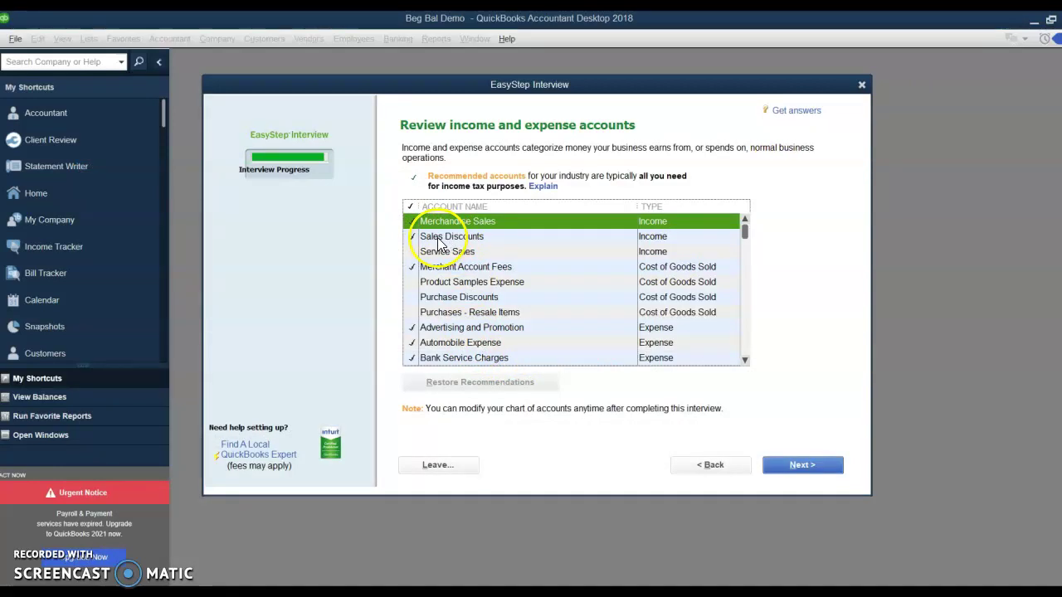
# Exclude Sales Discounts and Merchant Account Fees from the recommended income and expense accounts.
pyautogui.click(412, 235)
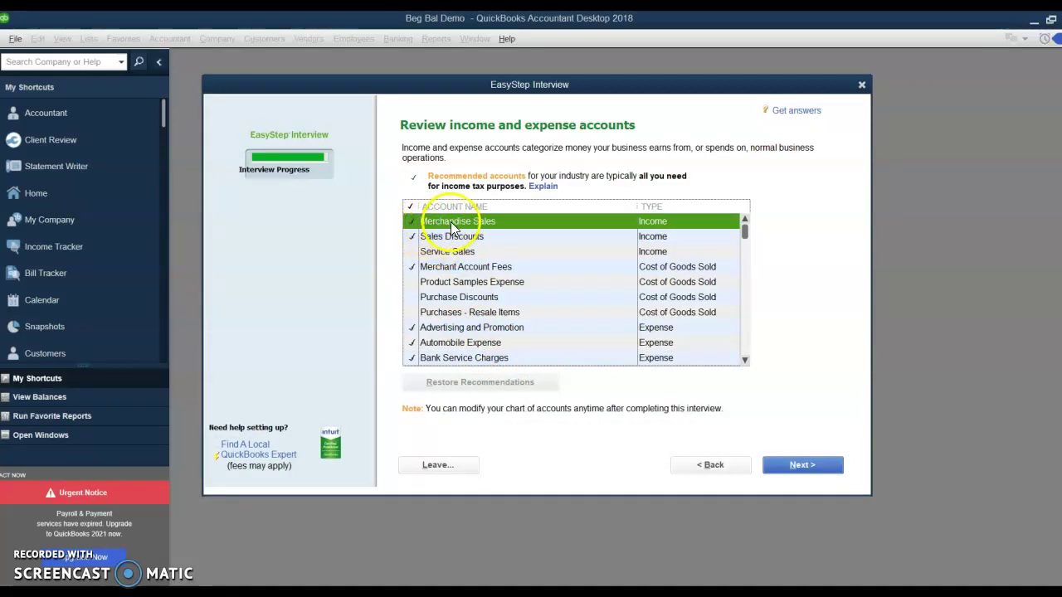
pyautogui.click(412, 265)
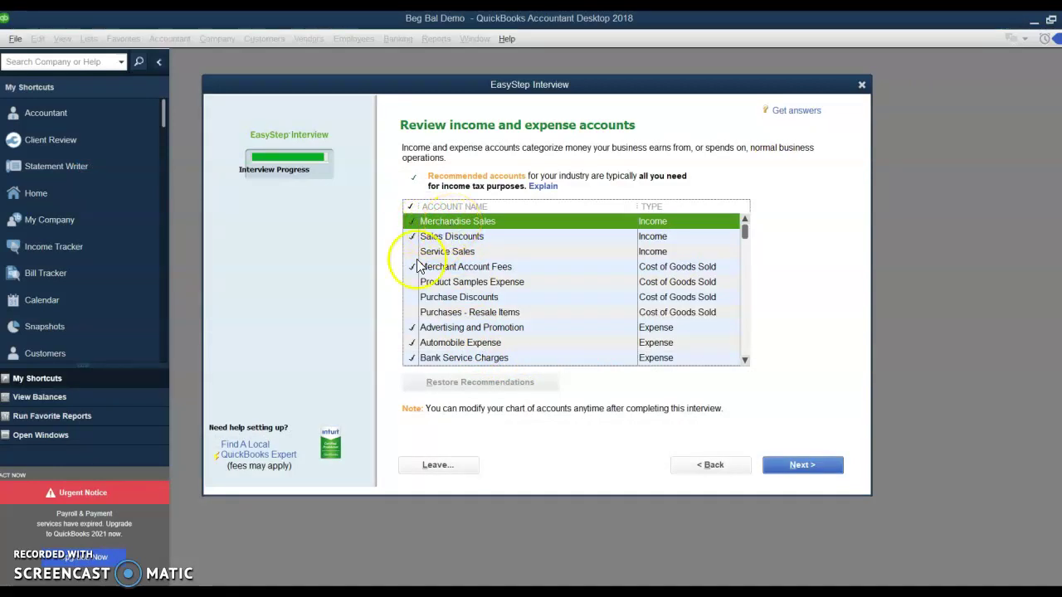
pyautogui.click(413, 239)
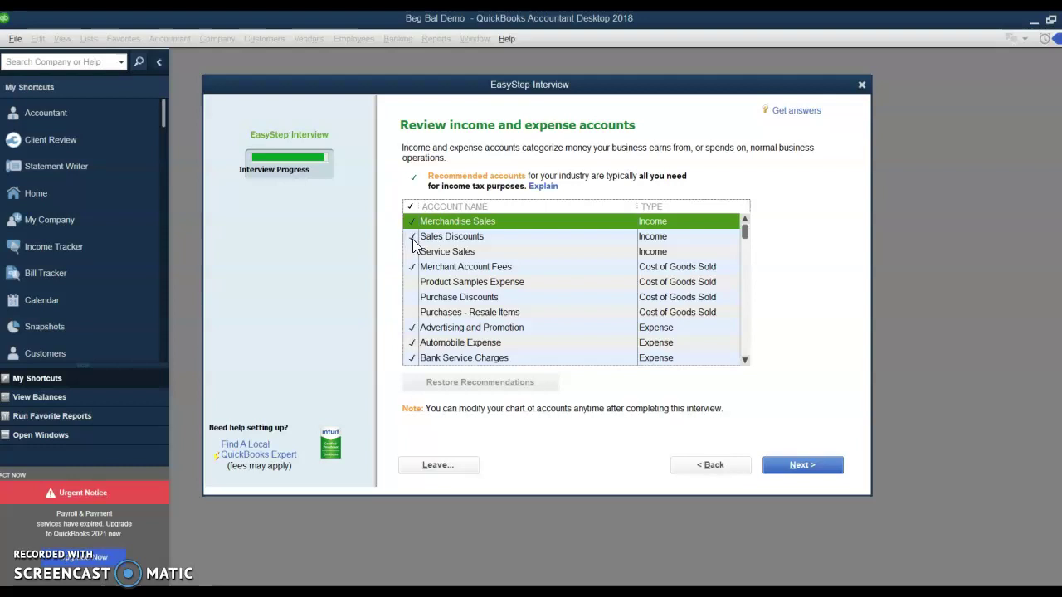
pyautogui.click(412, 238)
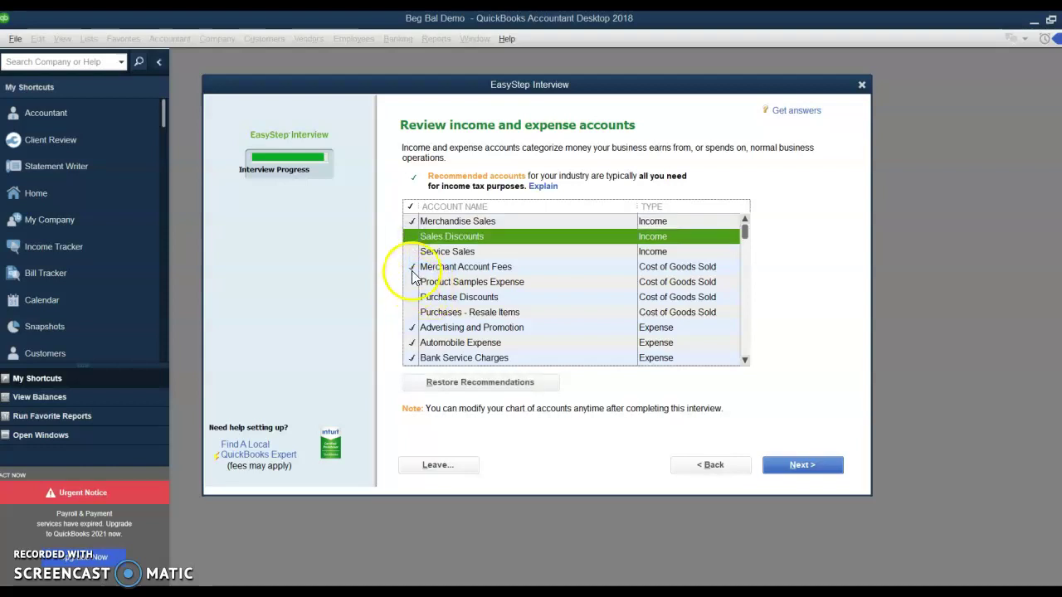
pyautogui.click(411, 268)
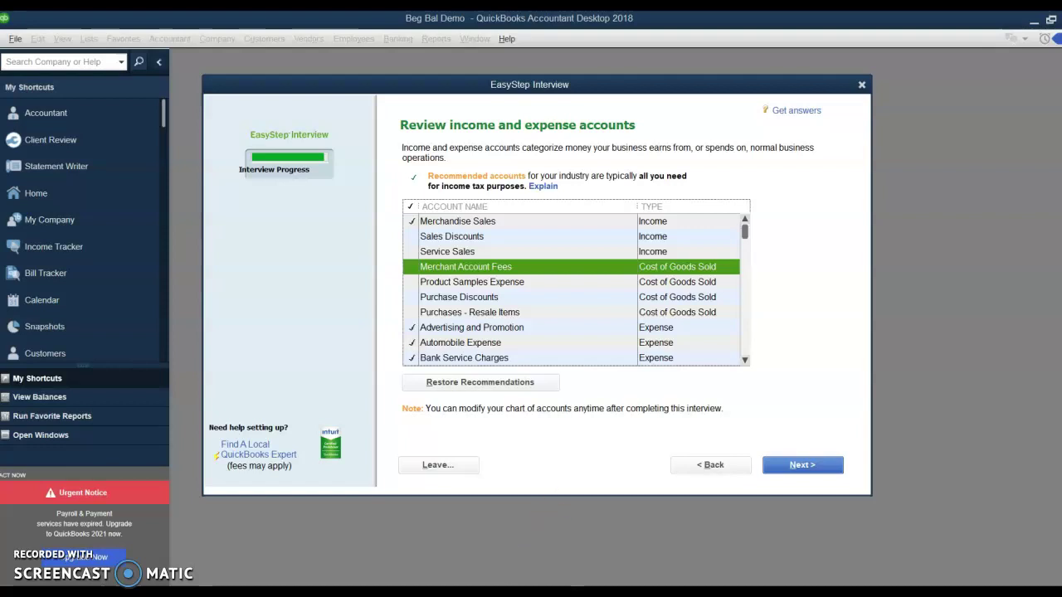
# Check the chart of accounts in Word, and include Merchant Account Fees, Product Samples Expense, Purchase Discounts and Purchases - Resale Items in QuickBooks.
pyautogui.moveTo(465, 592)
pyautogui.click(481, 555)
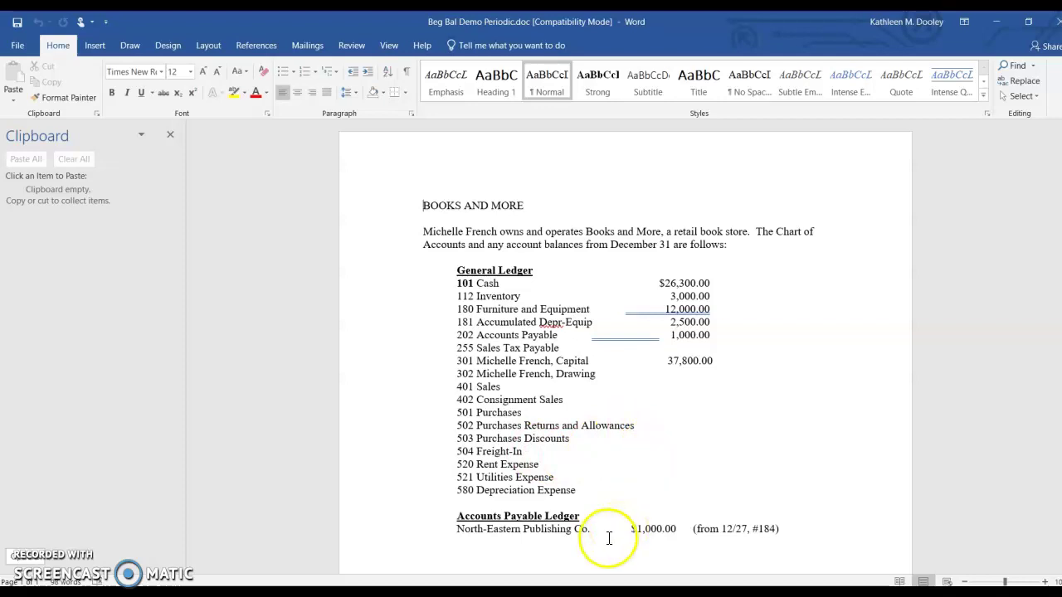
pyautogui.click(581, 593)
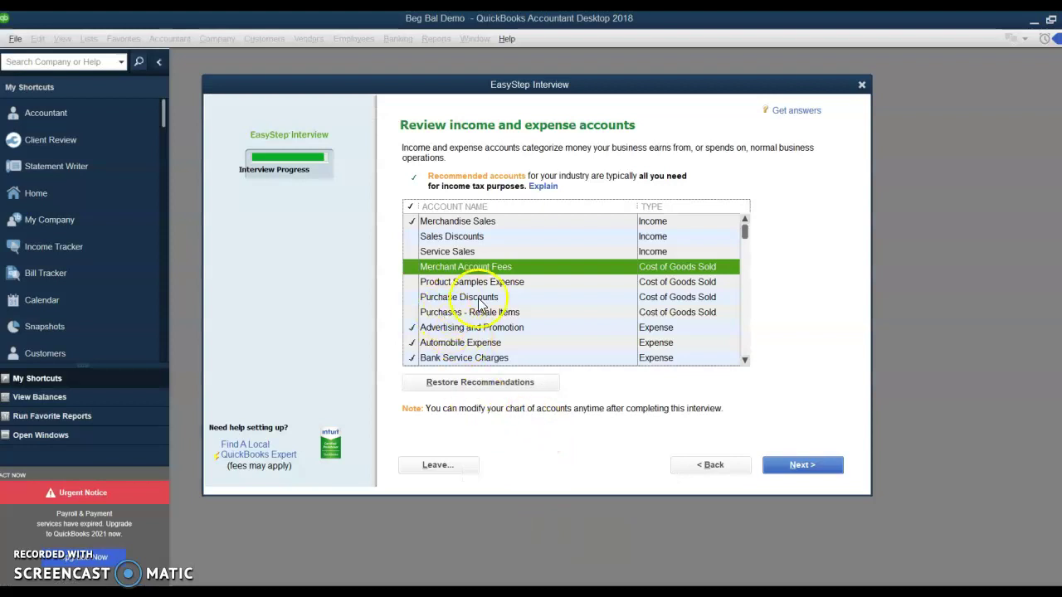
pyautogui.click(412, 267)
pyautogui.click(411, 283)
pyautogui.click(410, 296)
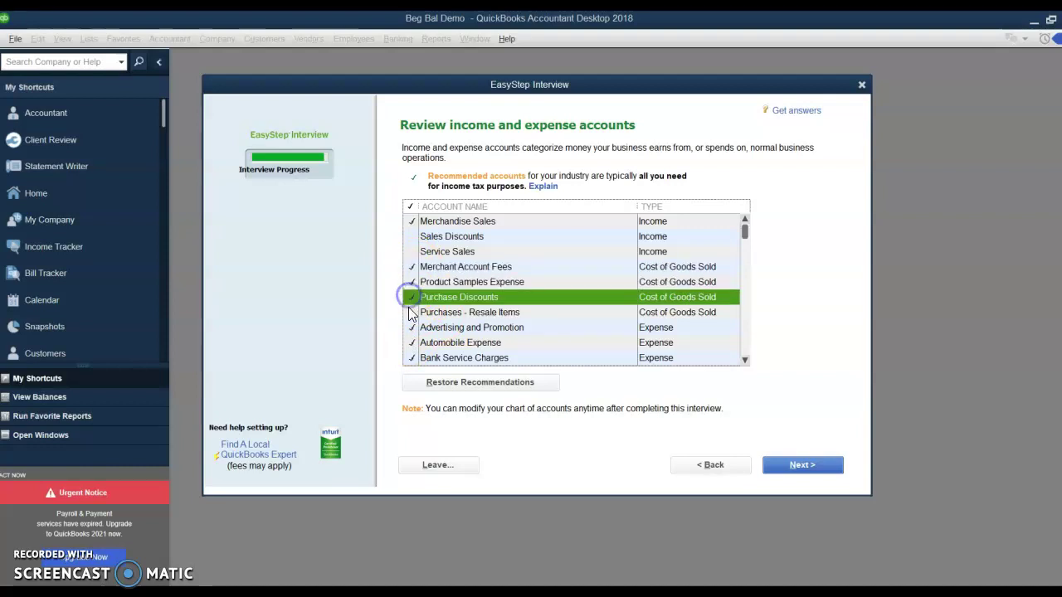
pyautogui.click(410, 316)
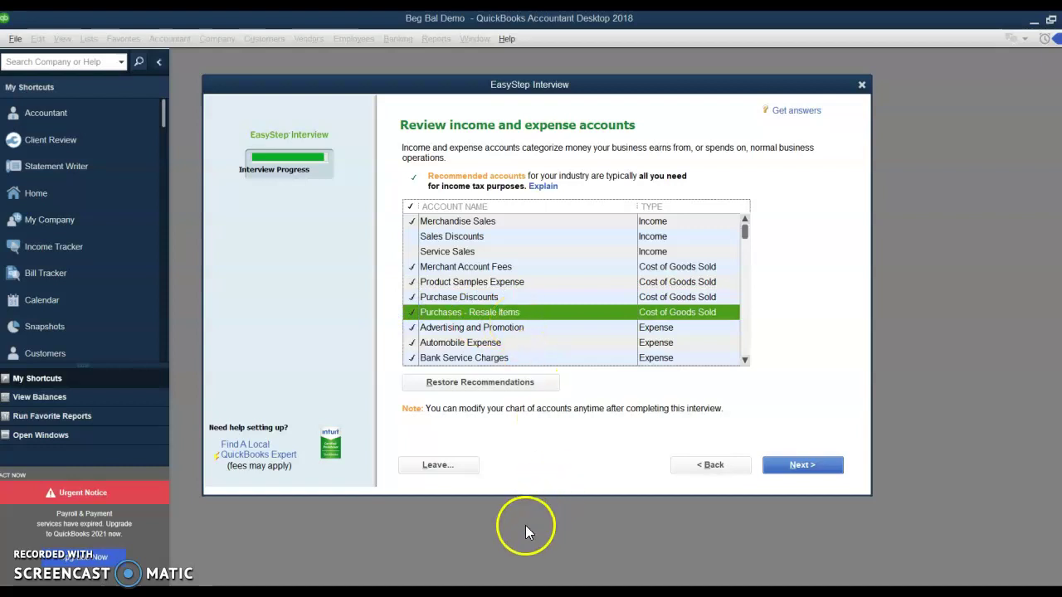
# Consult the Word account list again, and exclude Advertising and Promotion, Automobile Expense and Bank Service Charges in QuickBooks.
pyautogui.hotkey('alt', 'Tab')
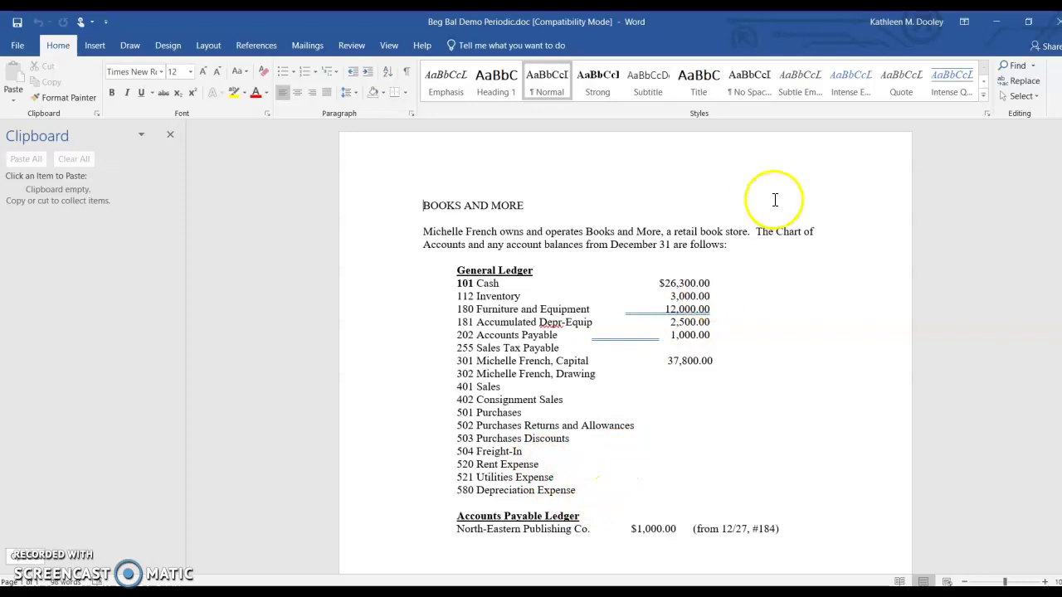
pyautogui.click(998, 31)
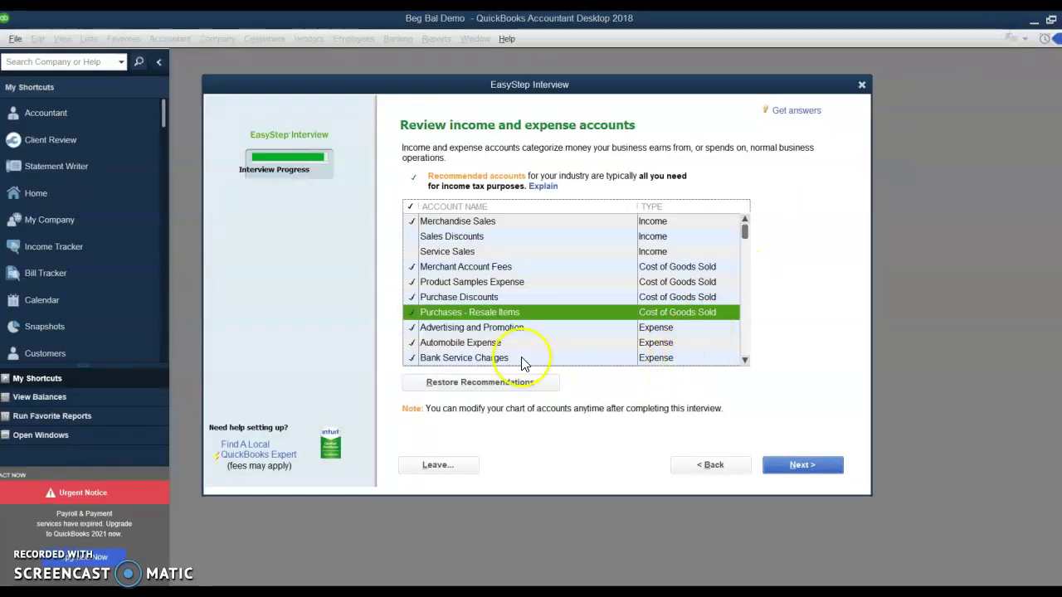
pyautogui.click(414, 330)
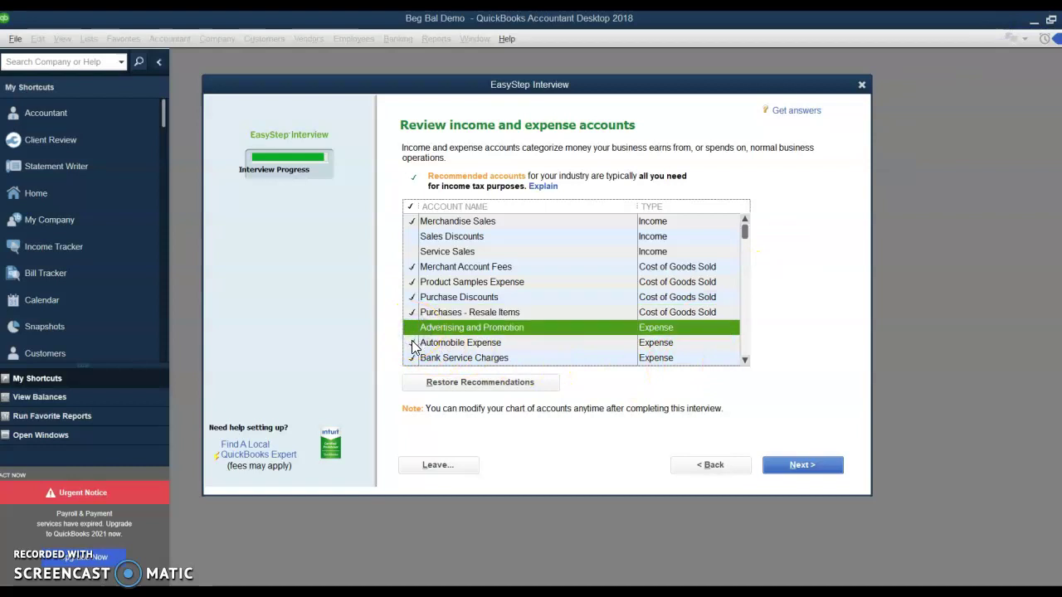
pyautogui.click(412, 342)
pyautogui.click(411, 360)
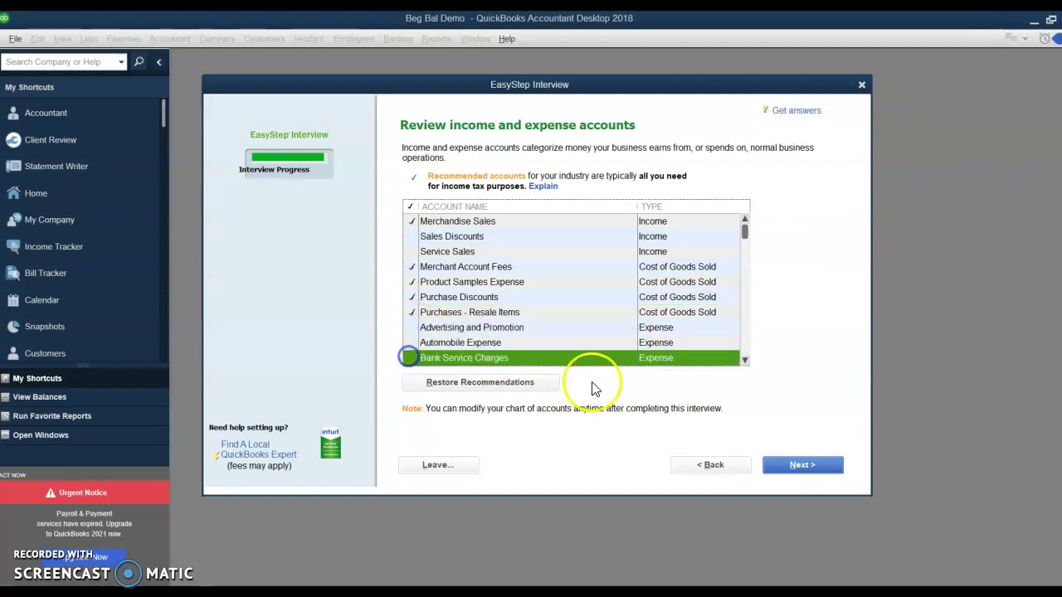
# Exclude the Computer and Internet Expenses, Insurance Expense, Interest Expense and Janitorial Expense accounts.
pyautogui.scroll(-3, 745, 362)
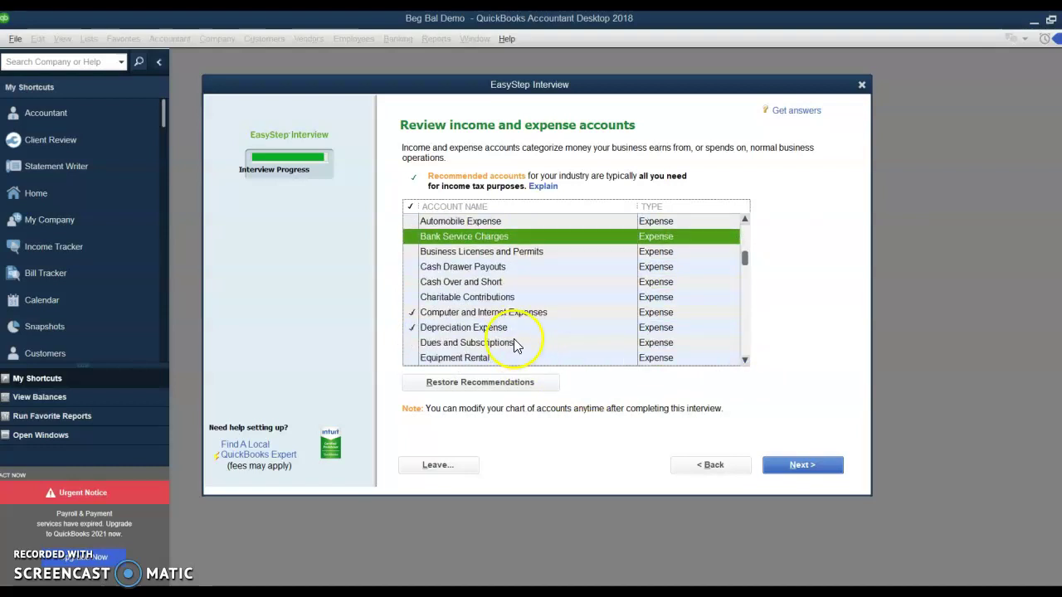
pyautogui.click(411, 312)
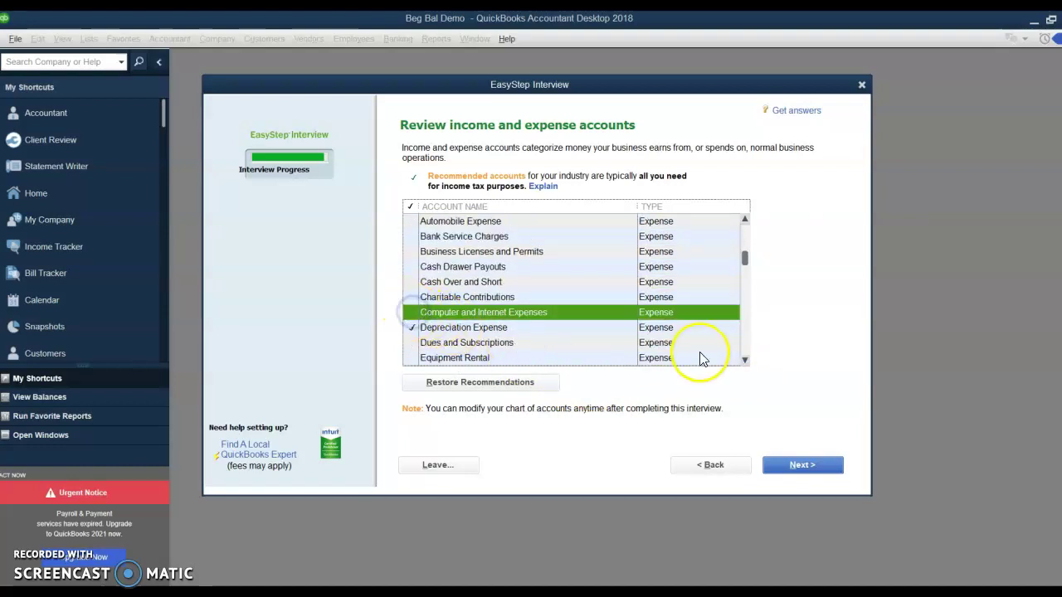
pyautogui.click(746, 360)
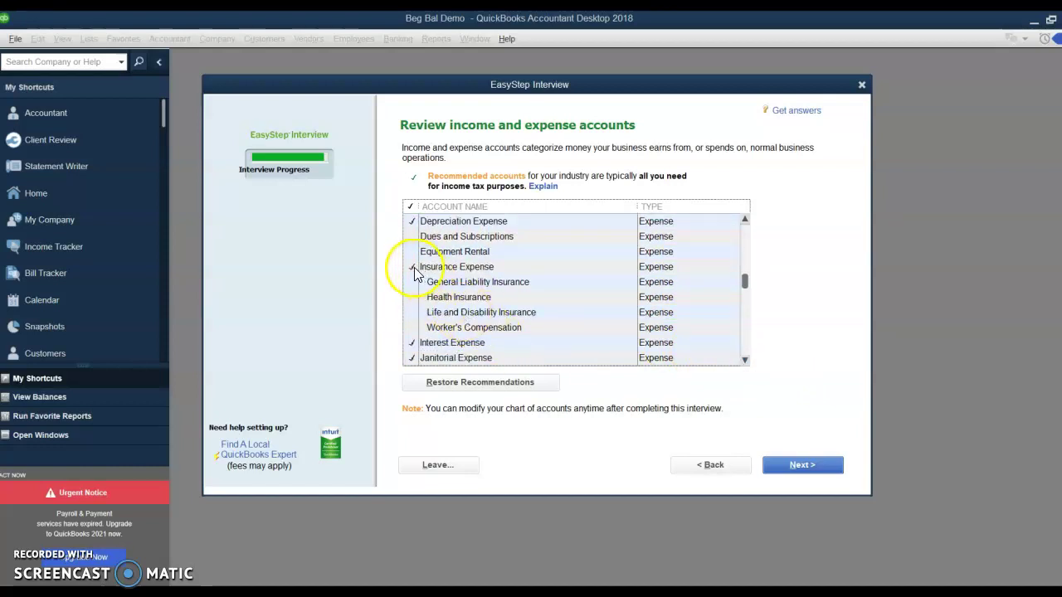
pyautogui.click(412, 266)
pyautogui.click(413, 343)
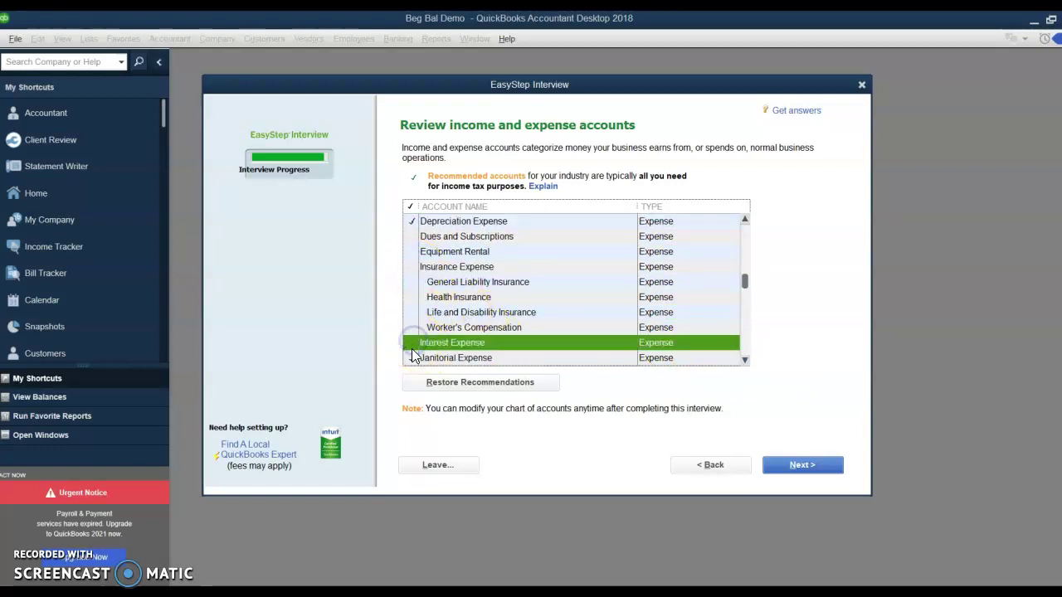
pyautogui.click(413, 357)
# Exclude the Meals and Entertainment, Office Supplies, Professional Fees, and Repairs and Maintenance accounts, leaving Rent Expense selected.
pyautogui.click(745, 360)
pyautogui.click(745, 360)
pyautogui.click(745, 360)
pyautogui.click(745, 360)
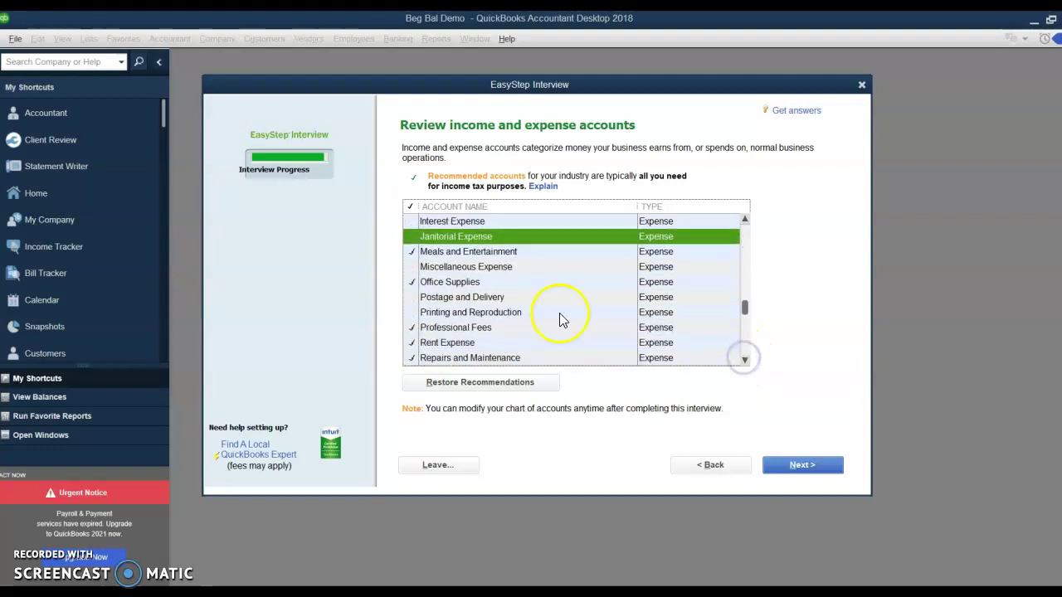
pyautogui.click(413, 252)
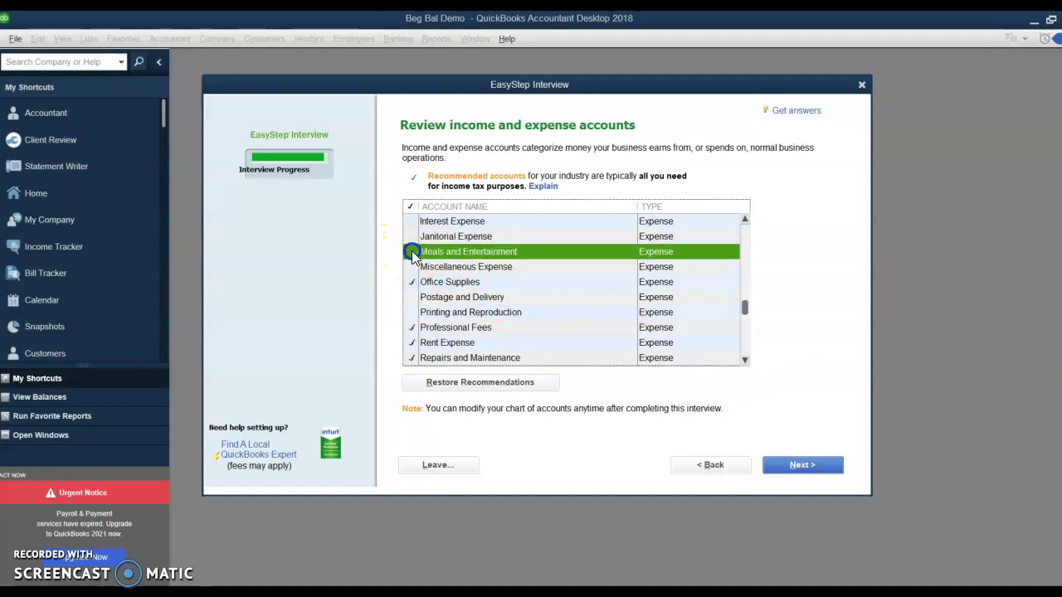
pyautogui.click(412, 283)
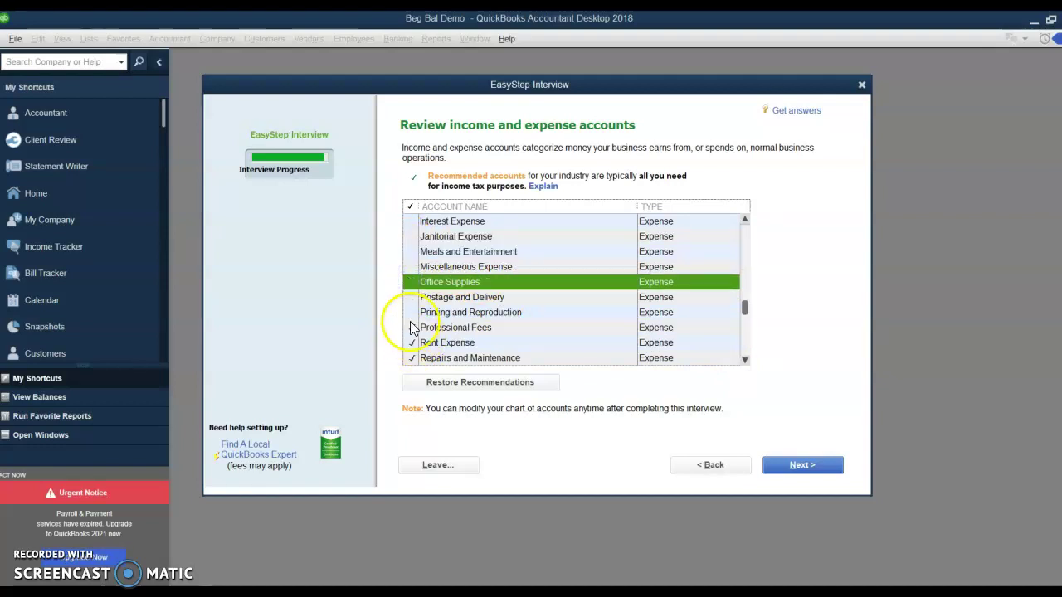
pyautogui.click(411, 328)
pyautogui.click(412, 359)
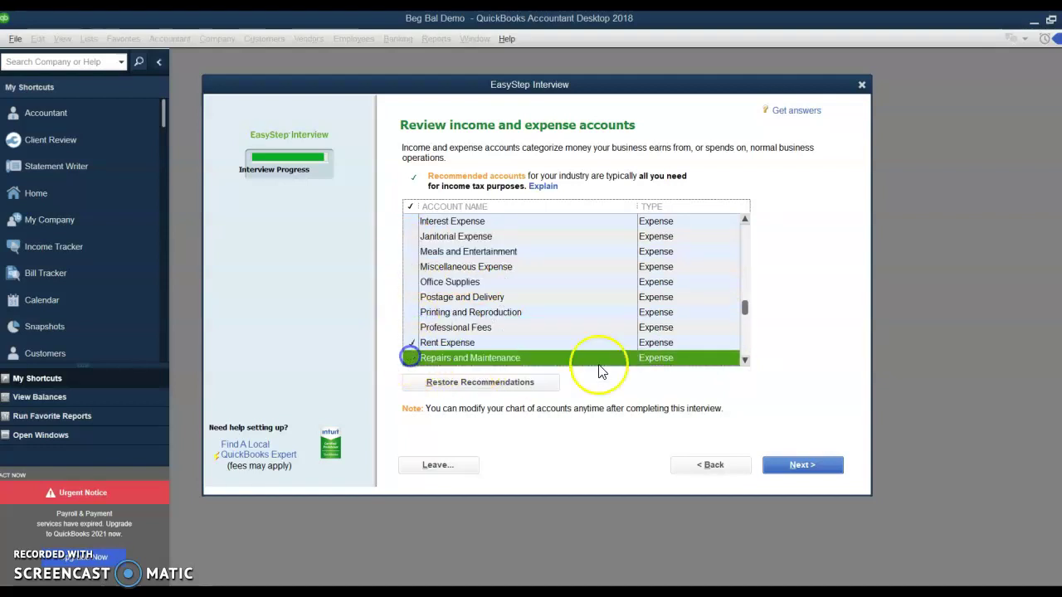
# Exclude the Telephone Expense and Uniforms accounts, leaving Utilities selected.
pyautogui.click(746, 360)
pyautogui.click(745, 360)
pyautogui.click(745, 360)
pyautogui.click(745, 360)
pyautogui.click(745, 360)
pyautogui.click(745, 360)
pyautogui.click(745, 360)
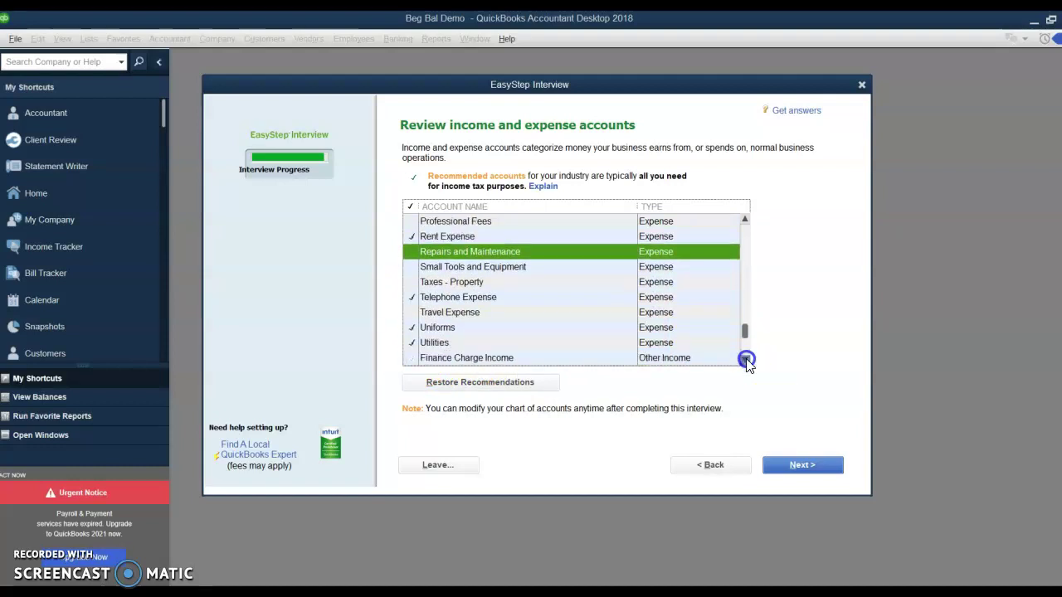
pyautogui.click(412, 297)
pyautogui.click(412, 328)
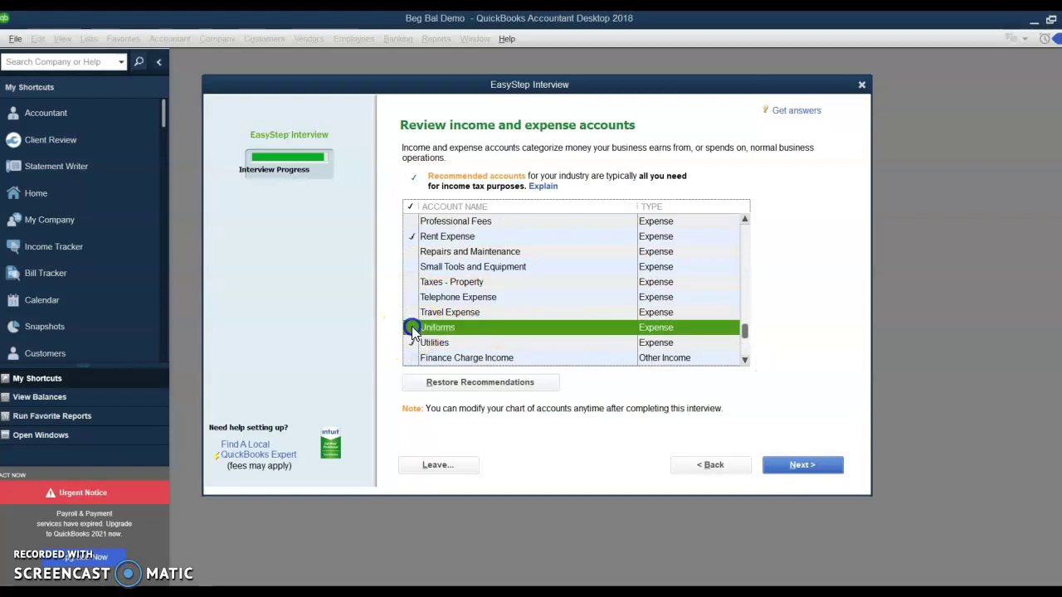
# Exclude the Ask My Accountant account and finish the income and expense account review.
pyautogui.click(745, 360)
pyautogui.click(745, 360)
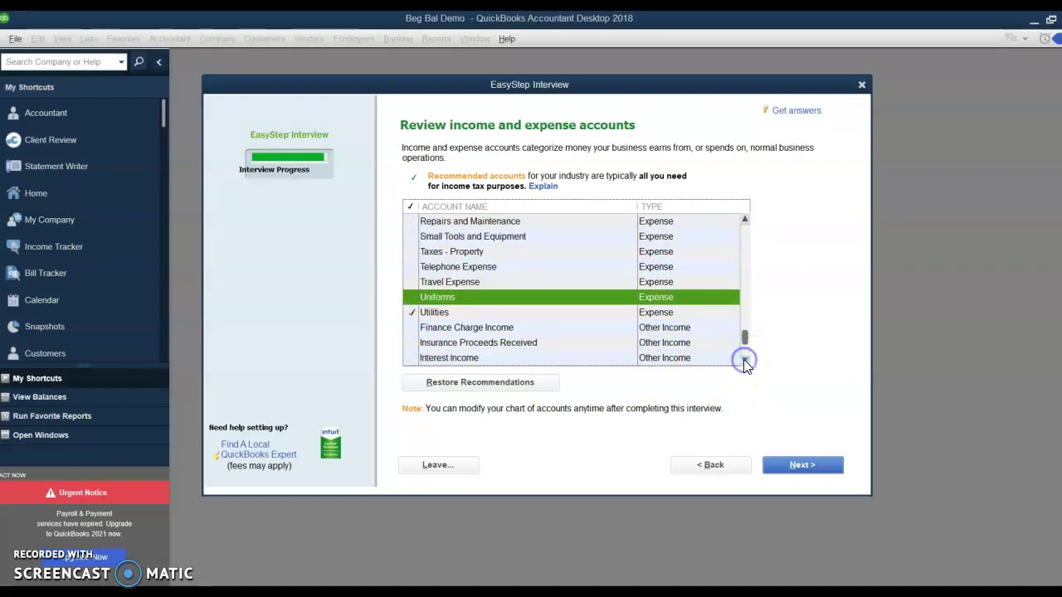
pyautogui.click(745, 361)
pyautogui.click(745, 361)
pyautogui.click(745, 361)
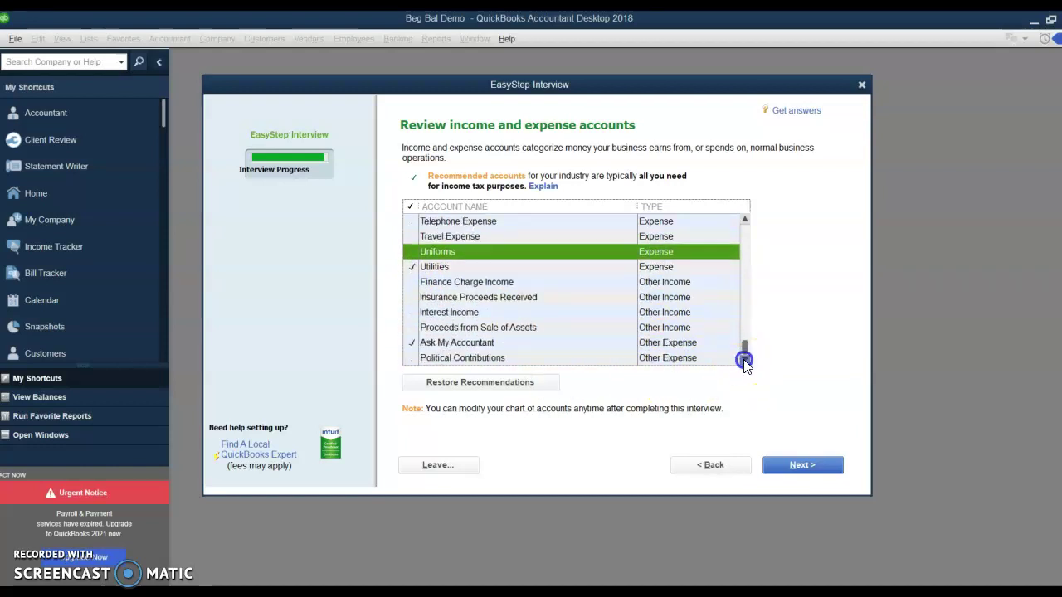
pyautogui.click(412, 345)
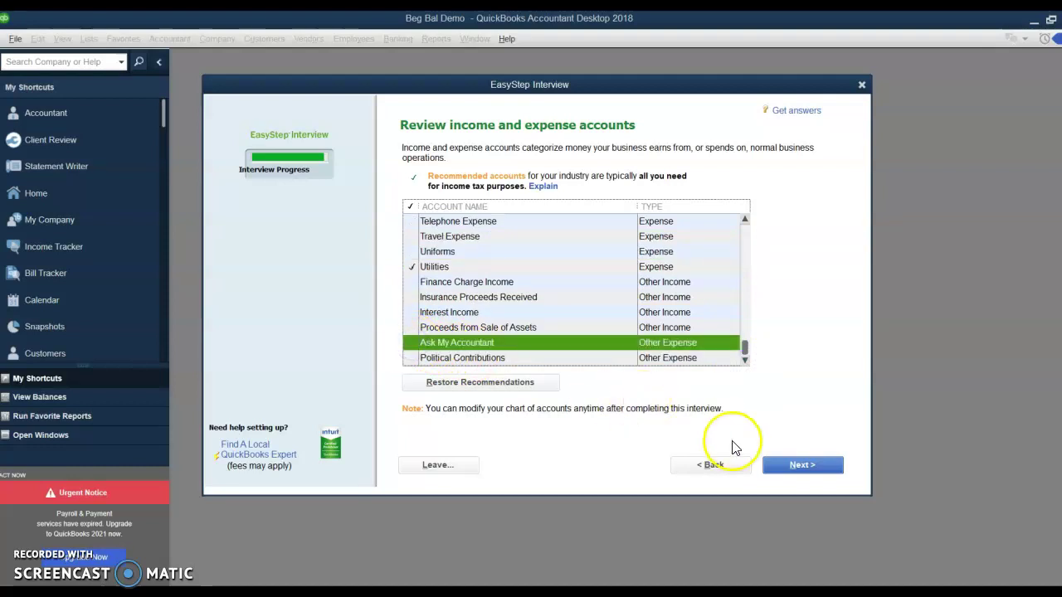
pyautogui.click(800, 466)
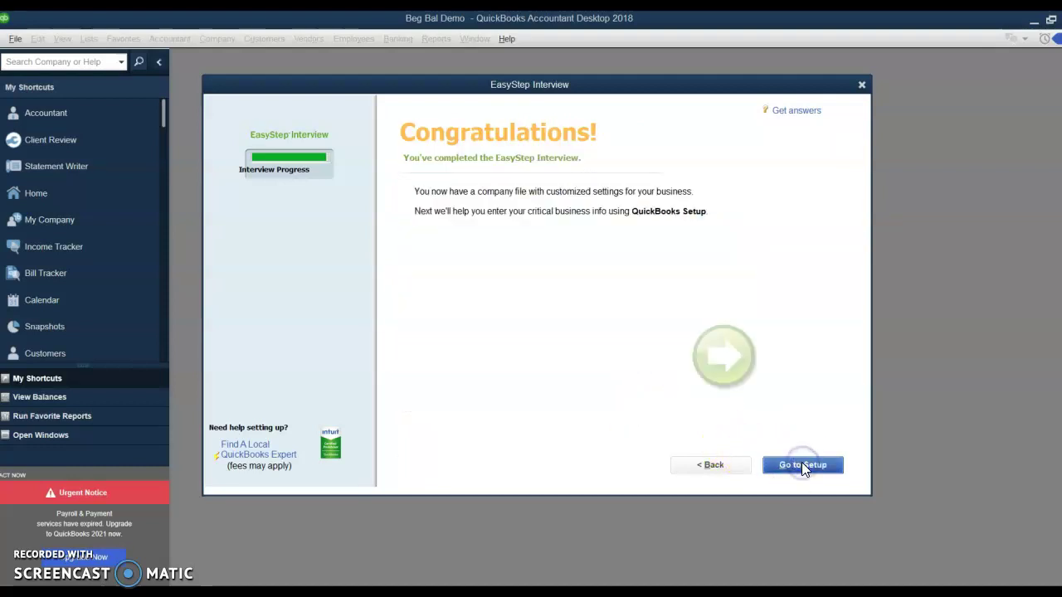
# Go to QuickBooks Setup and start adding the people you do business with, using the Paste from Excel or enter manually option.
pyautogui.click(801, 464)
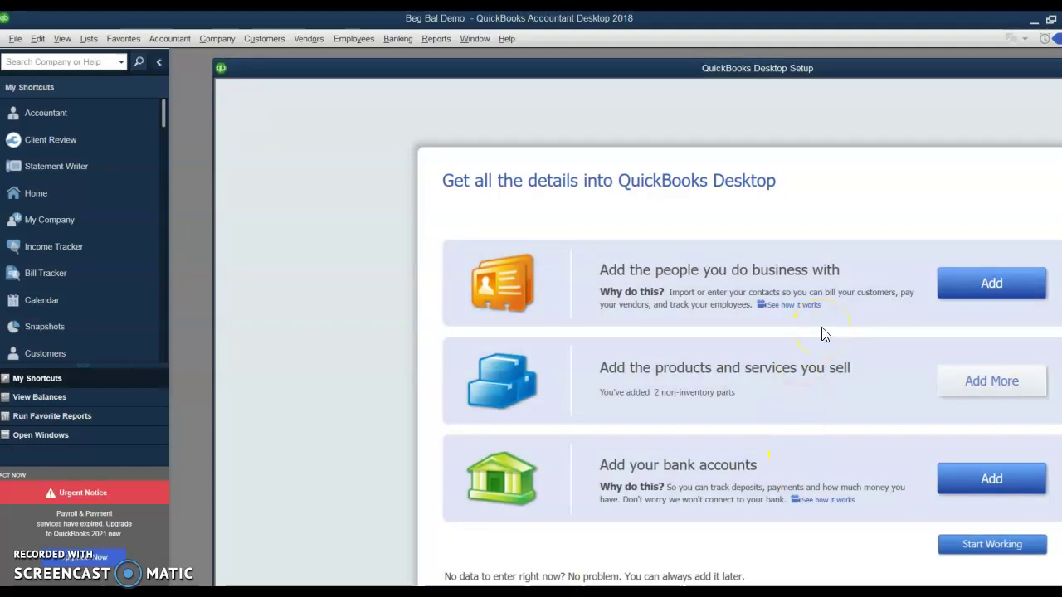
pyautogui.click(969, 300)
pyautogui.click(975, 300)
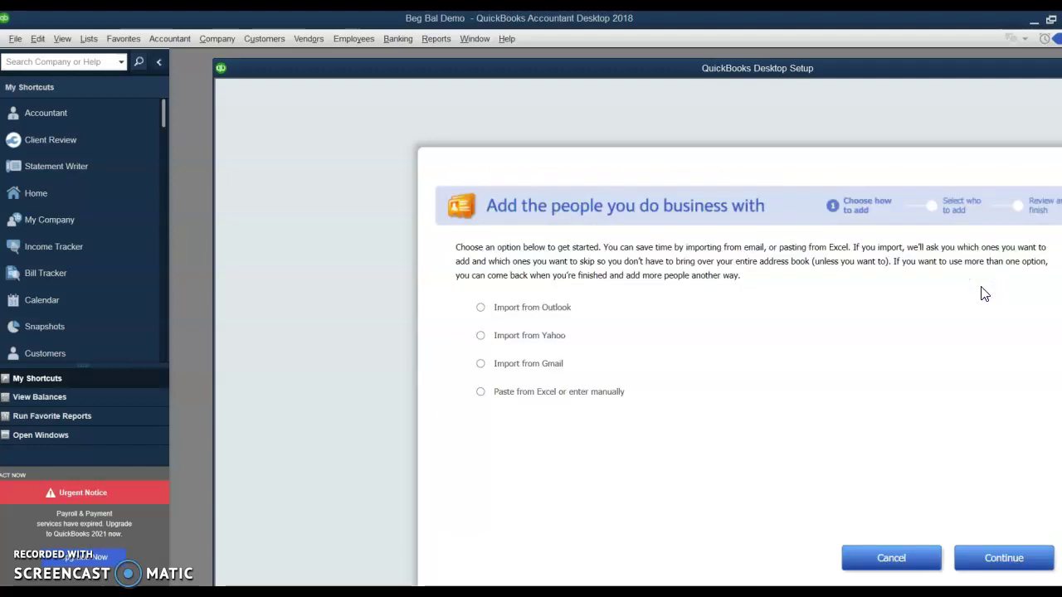
pyautogui.click(481, 394)
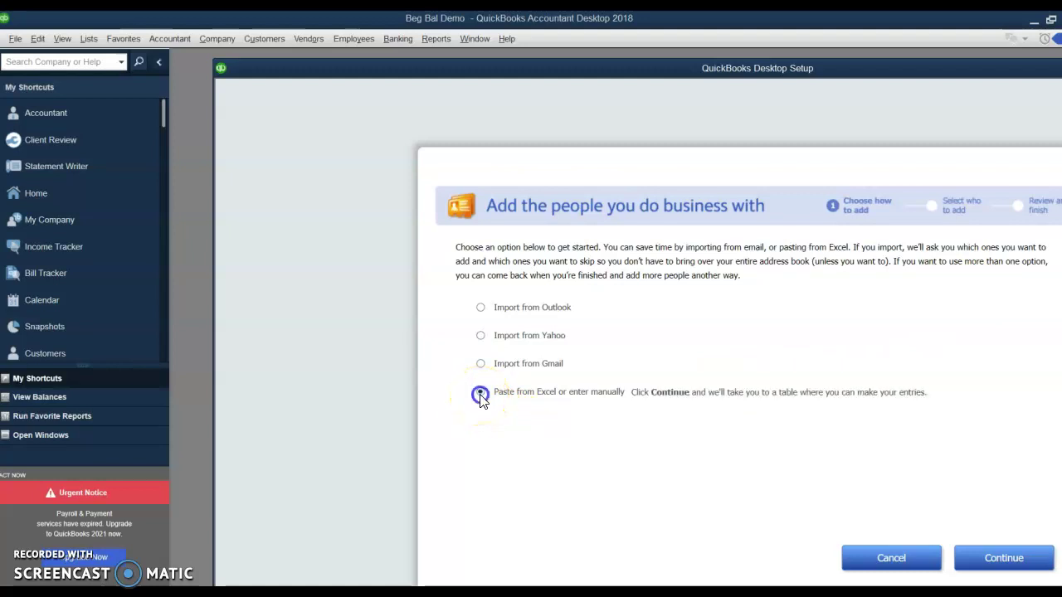
pyautogui.click(988, 559)
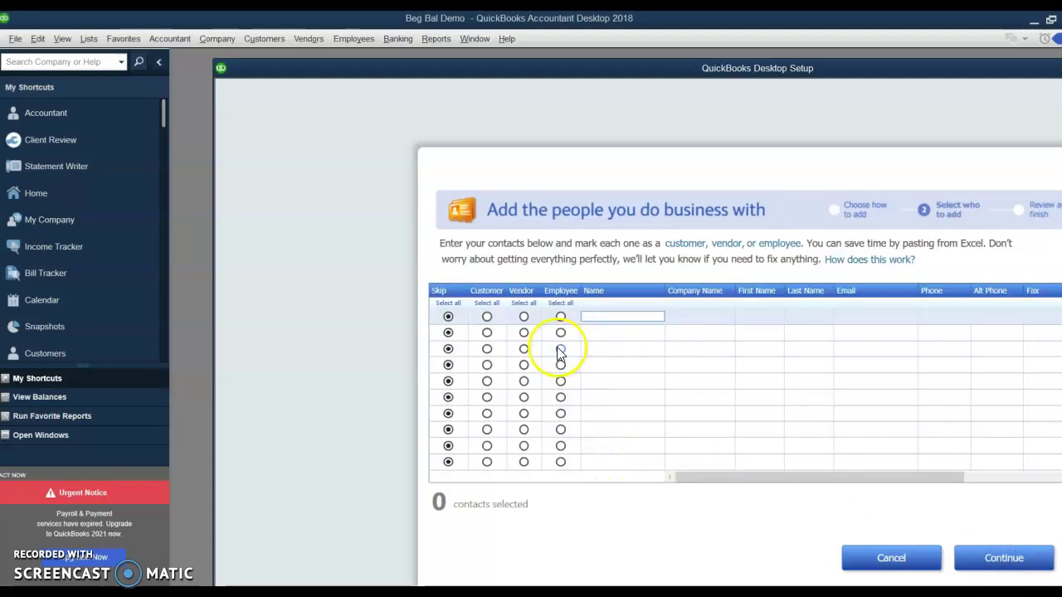
# Add a vendor named NE Publ with the company name Northeastern Publishing and continue to the contact review.
pyautogui.click(524, 318)
pyautogui.click(608, 324)
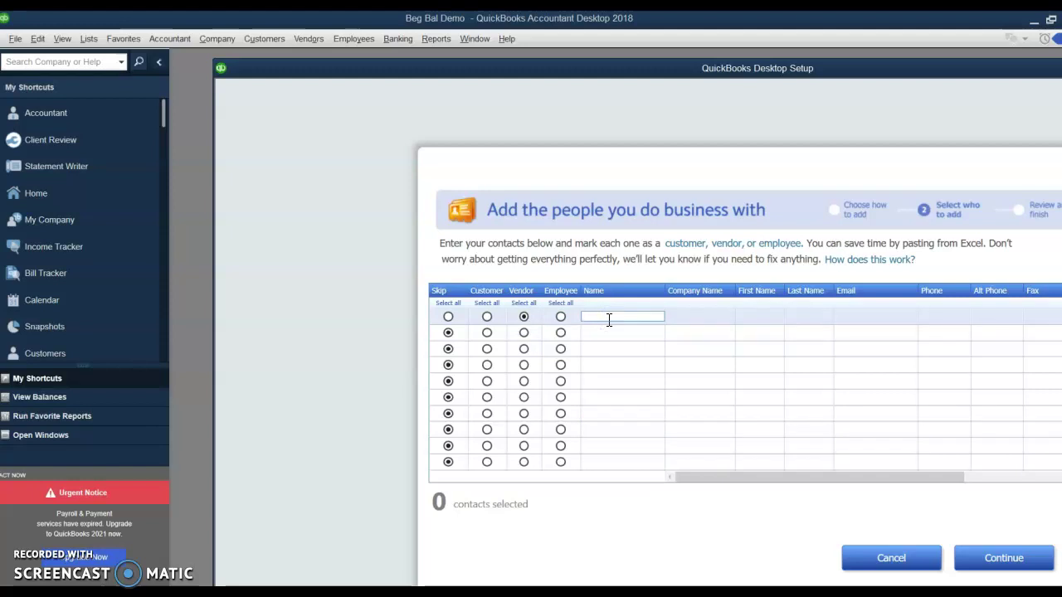
pyautogui.write('NE Publ')
pyautogui.click(702, 317)
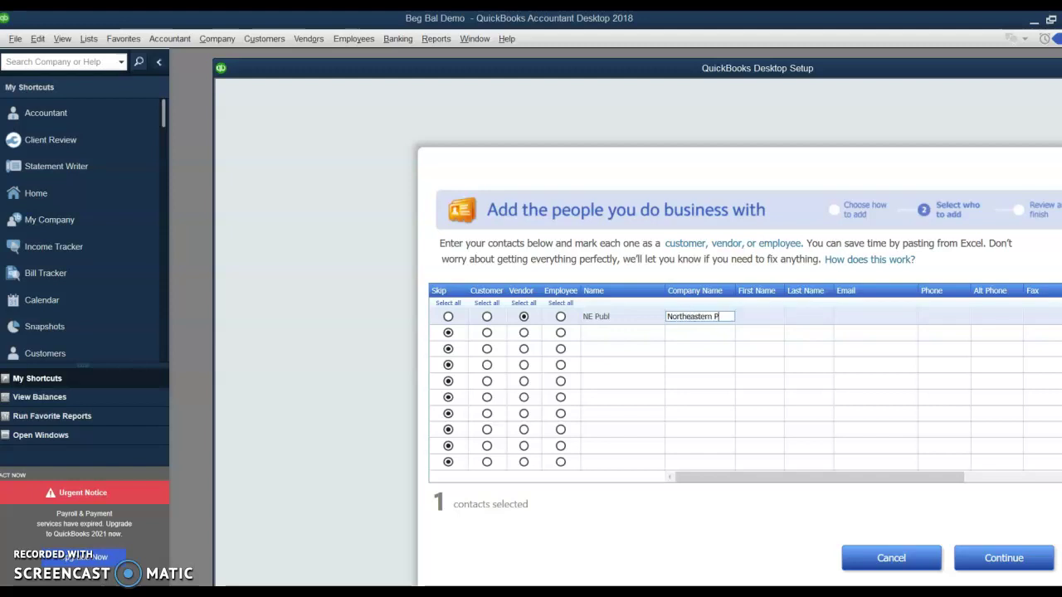
pyautogui.write('ishing')
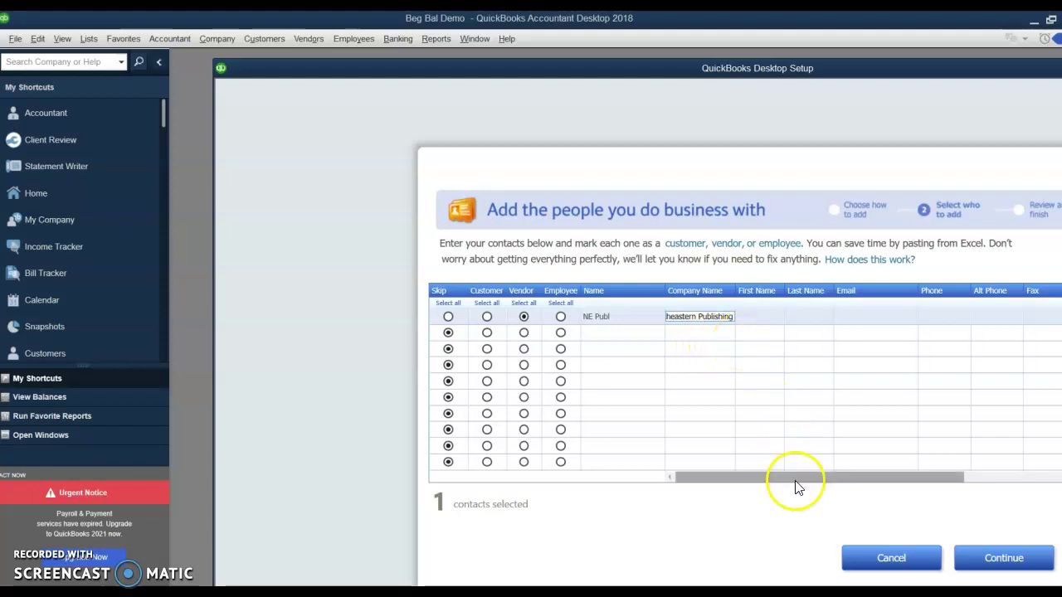
pyautogui.moveTo(794, 476); pyautogui.dragTo(993, 501)
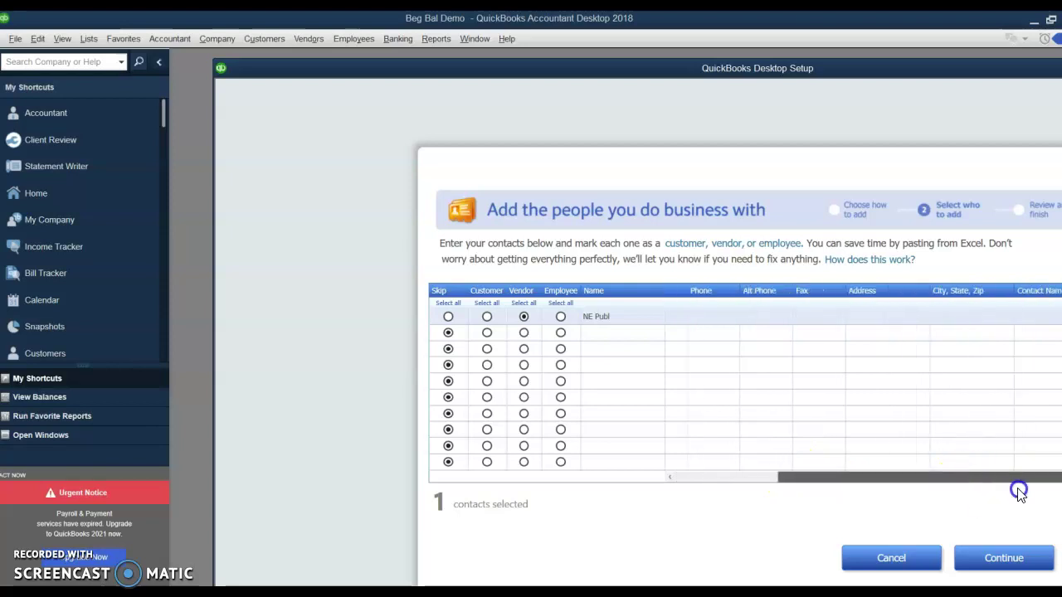
pyautogui.moveTo(966, 479); pyautogui.dragTo(780, 515)
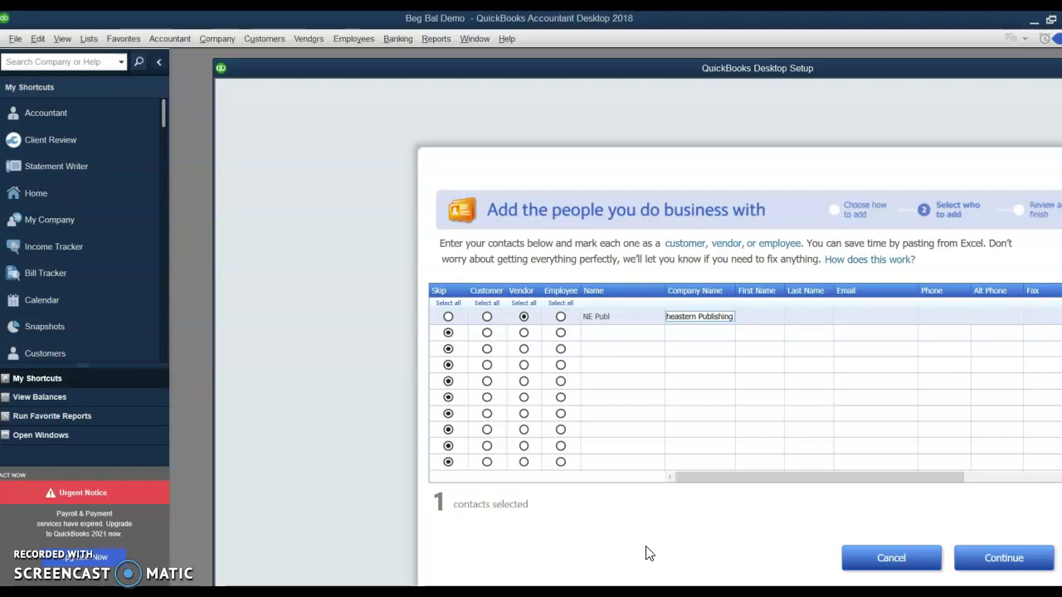
pyautogui.click(1007, 563)
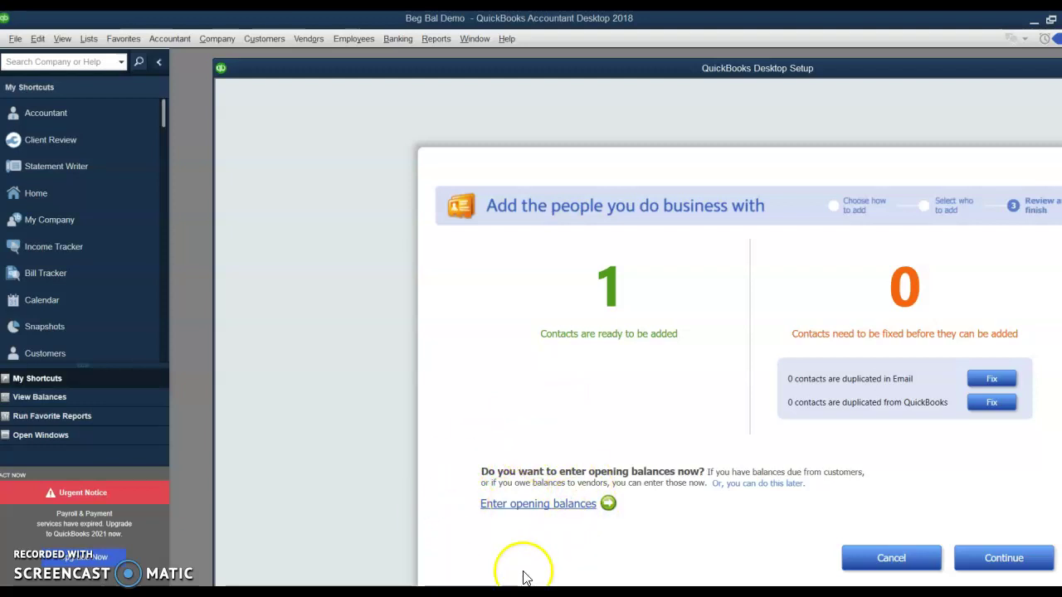
# Enter an opening balance of 1000.00 for vendor NE Publ and check its date in the Beg Bal Demo Periodic Word document.
pyautogui.click(536, 508)
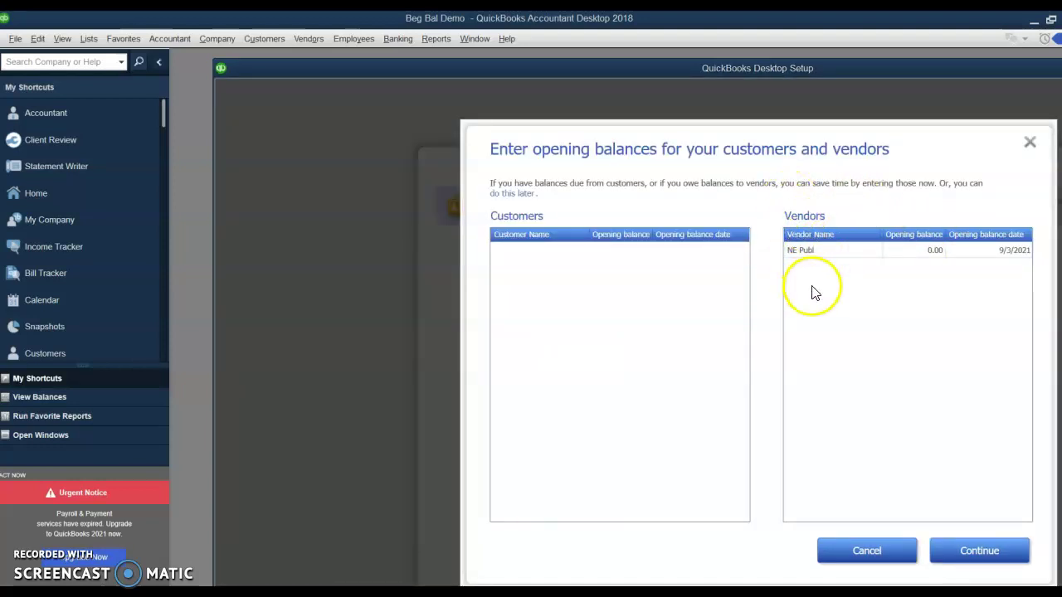
pyautogui.click(927, 258)
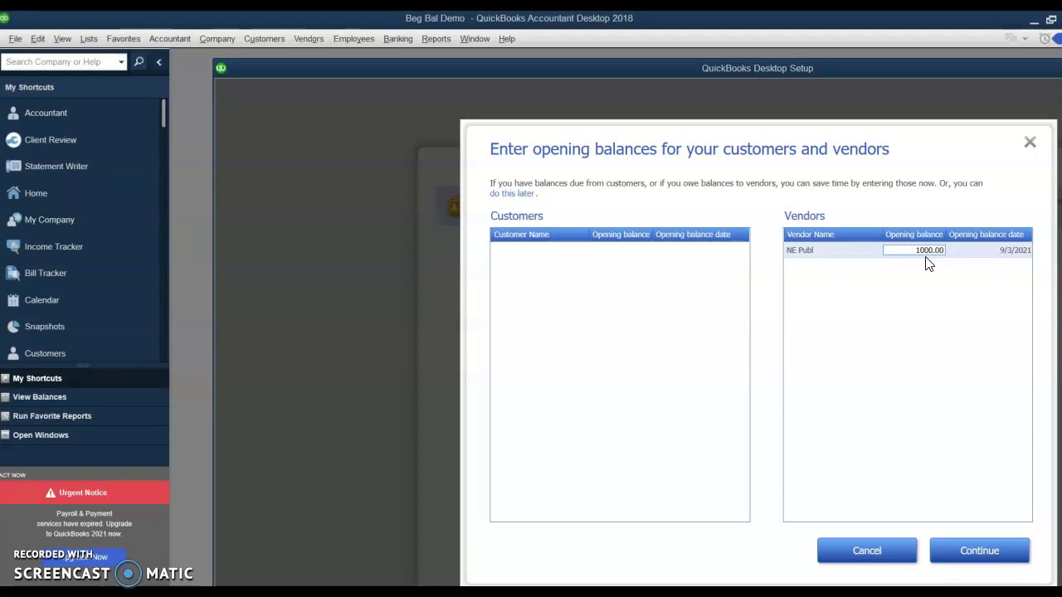
pyautogui.click(1008, 254)
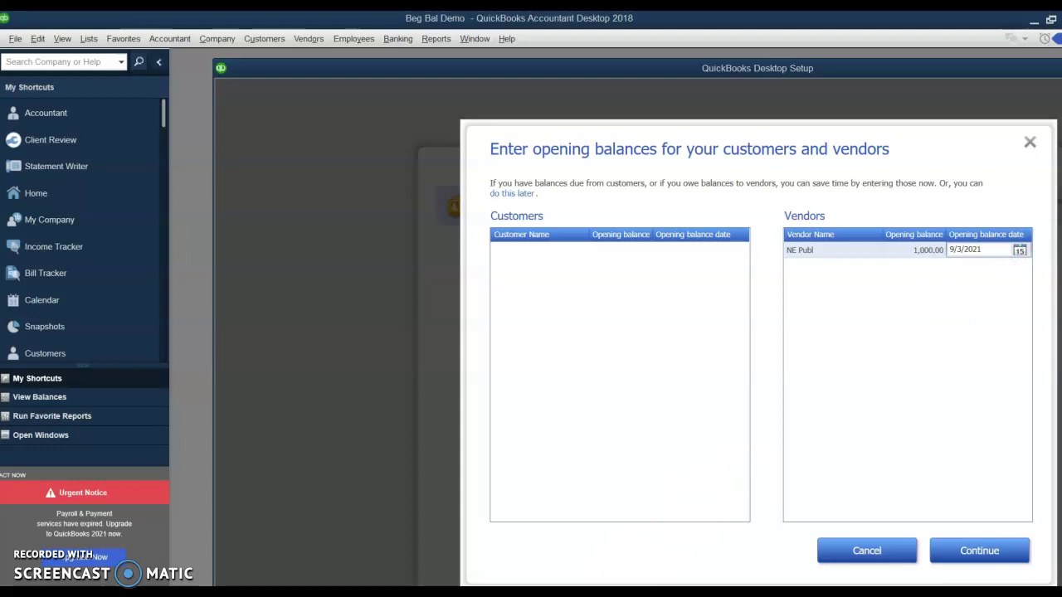
pyautogui.click(468, 539)
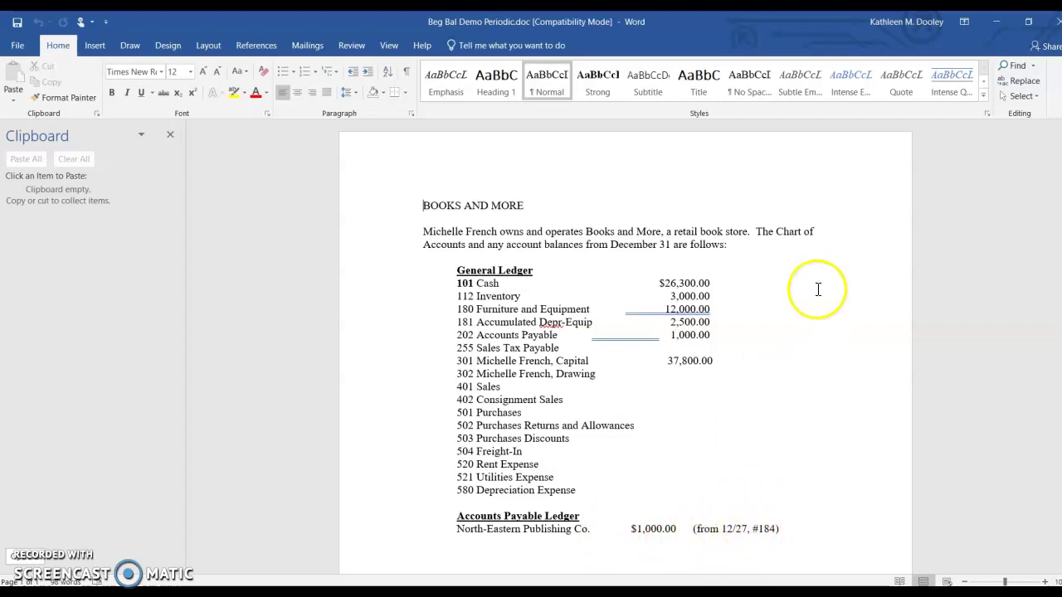
pyautogui.click(992, 27)
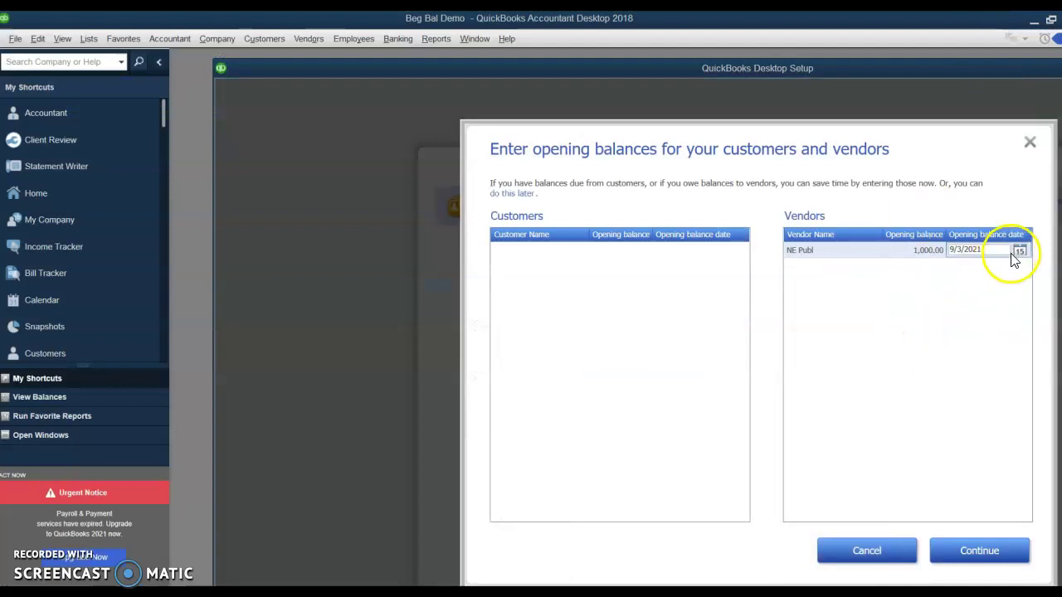
# Set the opening balance date for NE Publ to 12/27/2020 and finish adding the contact.
pyautogui.click(1020, 250)
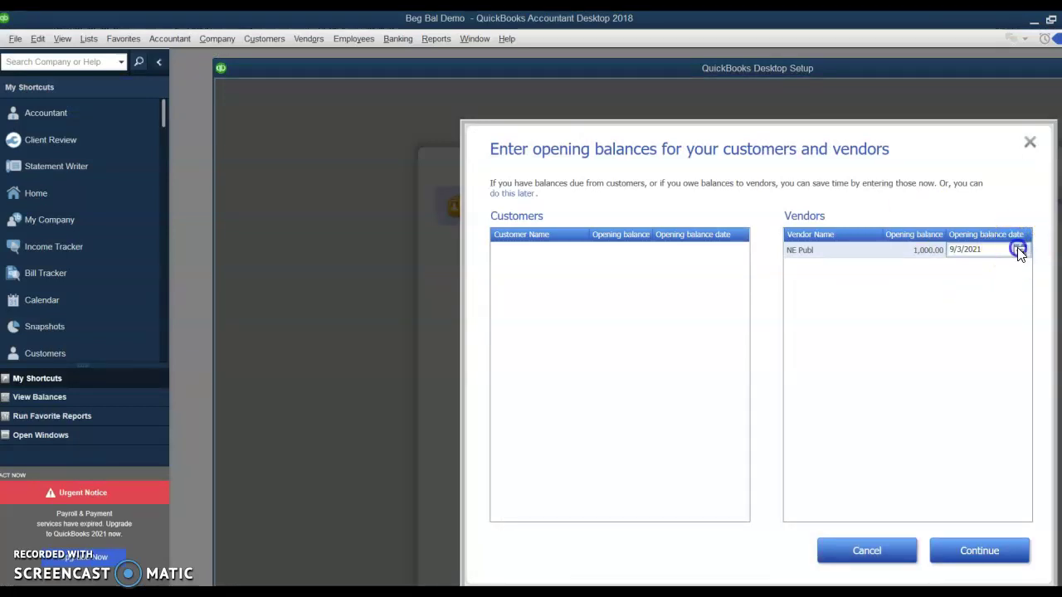
pyautogui.click(917, 267)
pyautogui.click(917, 267)
pyautogui.click(917, 267)
pyautogui.click(917, 268)
pyautogui.click(917, 267)
pyautogui.click(917, 267)
pyautogui.click(917, 267)
pyautogui.click(917, 267)
pyautogui.click(917, 268)
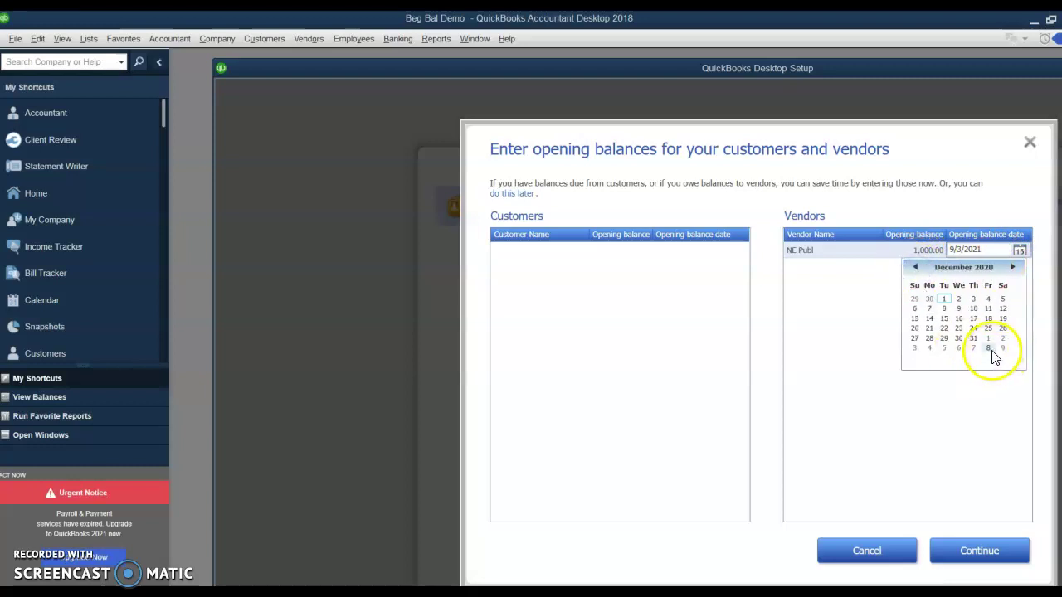
pyautogui.click(915, 338)
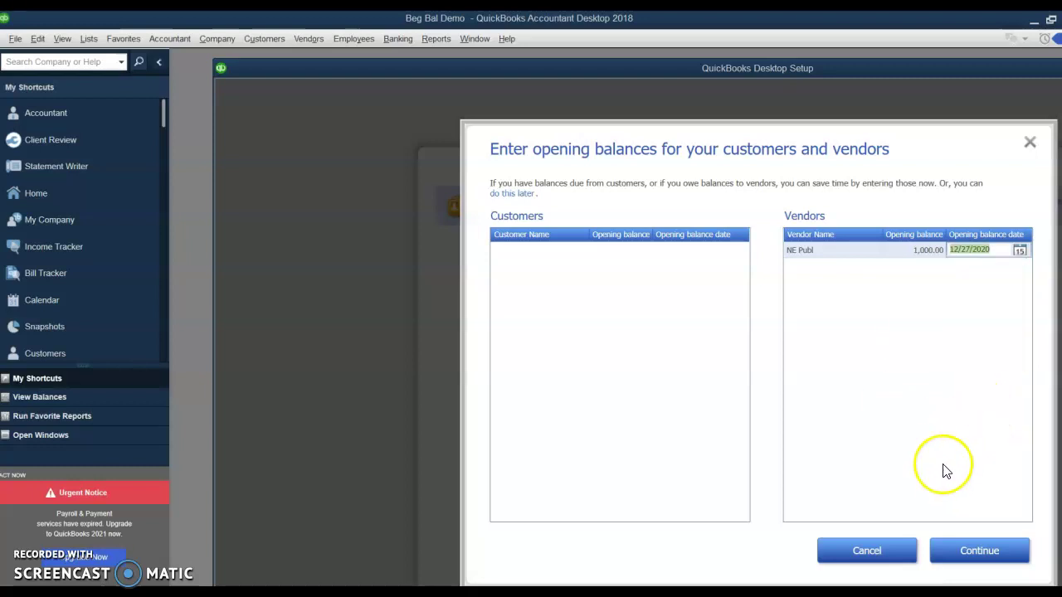
pyautogui.click(980, 558)
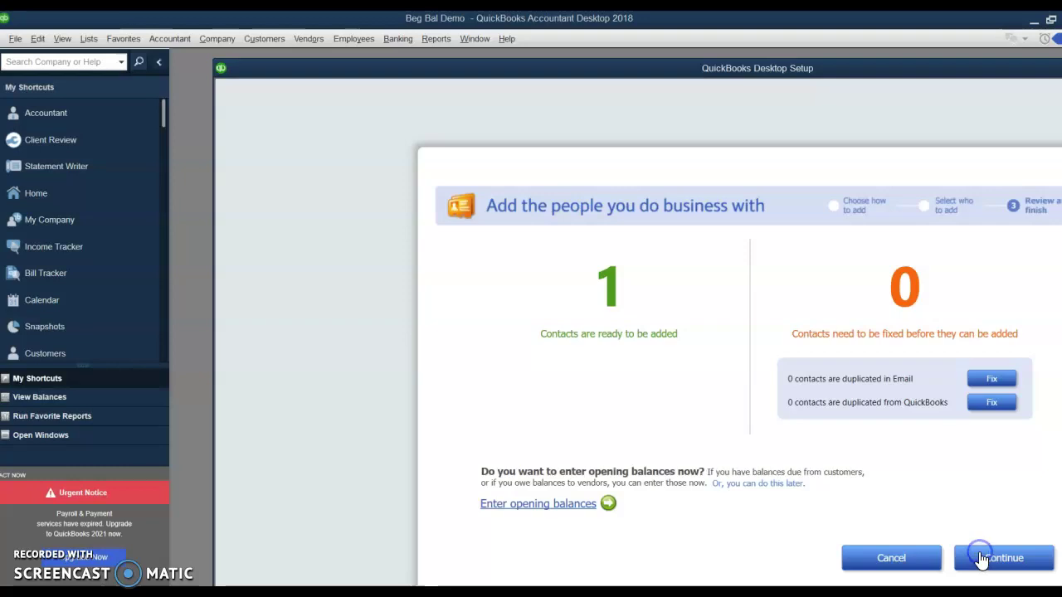
pyautogui.click(1004, 560)
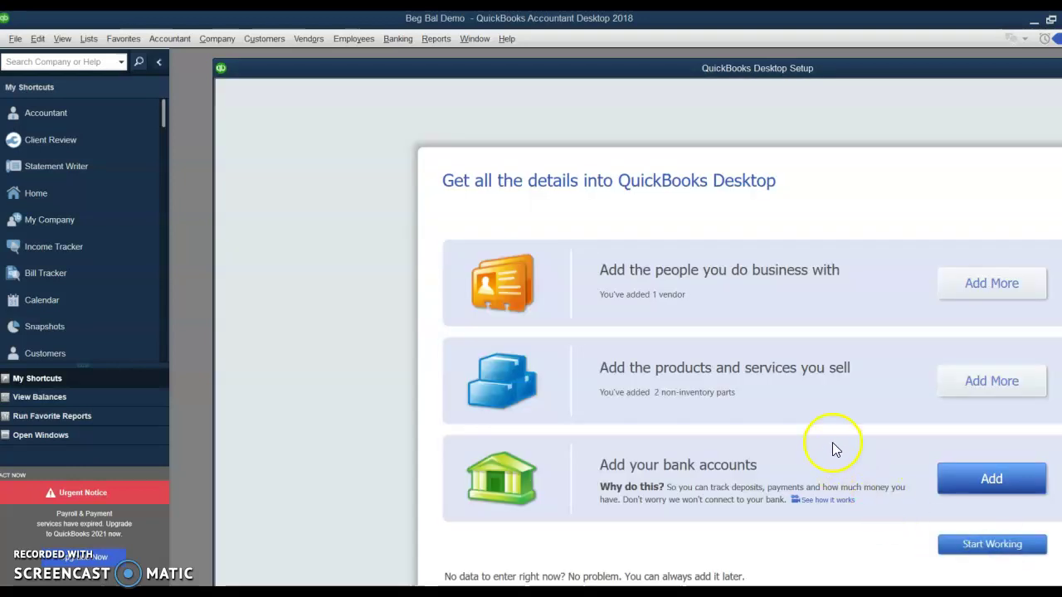
# Add a non-inventory part named Books with the description Books to the products and services.
pyautogui.click(998, 388)
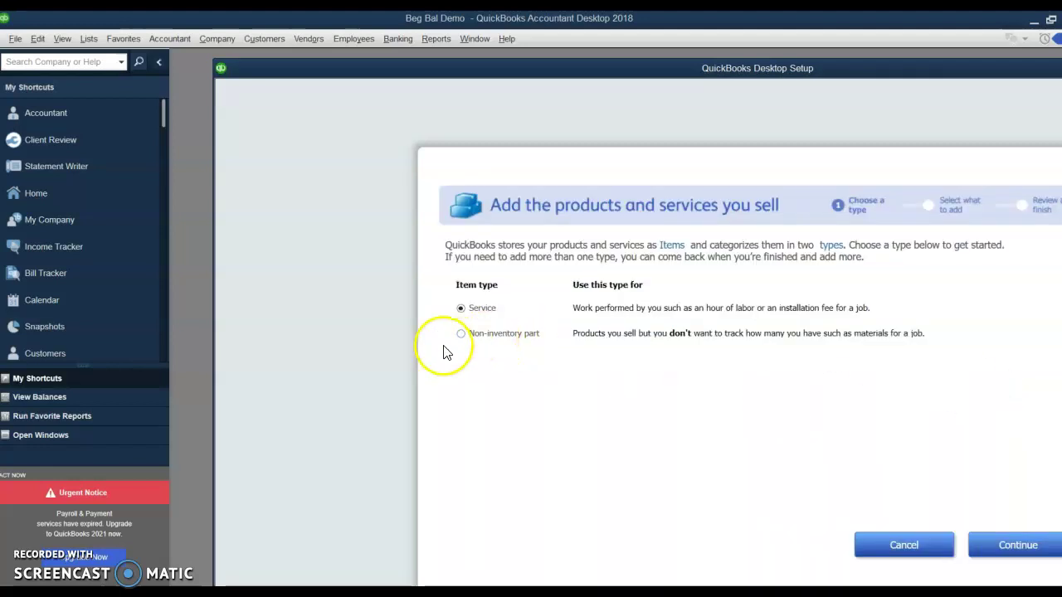
pyautogui.click(461, 334)
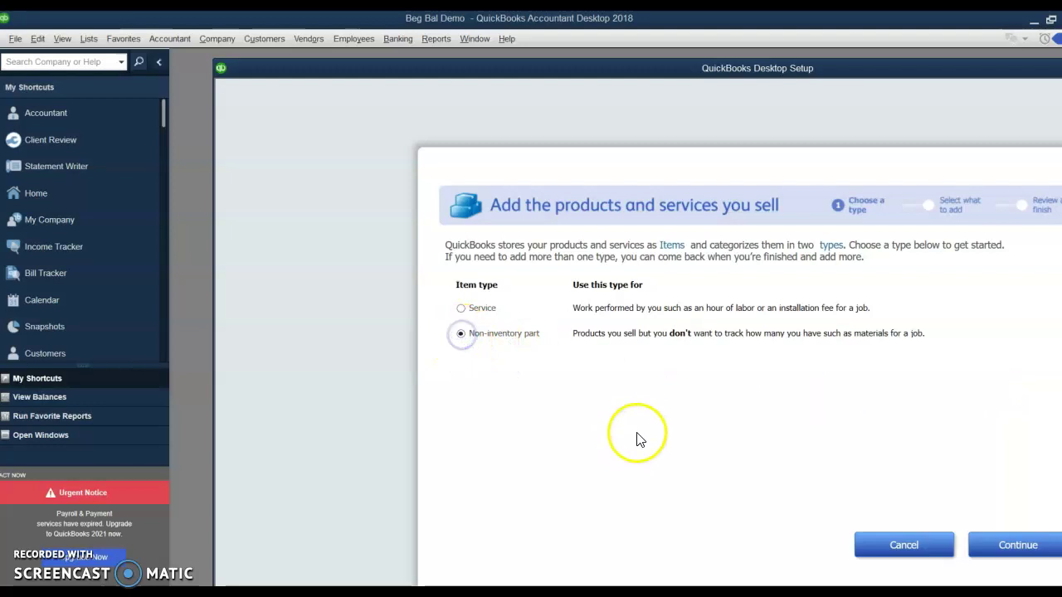
pyautogui.click(1021, 547)
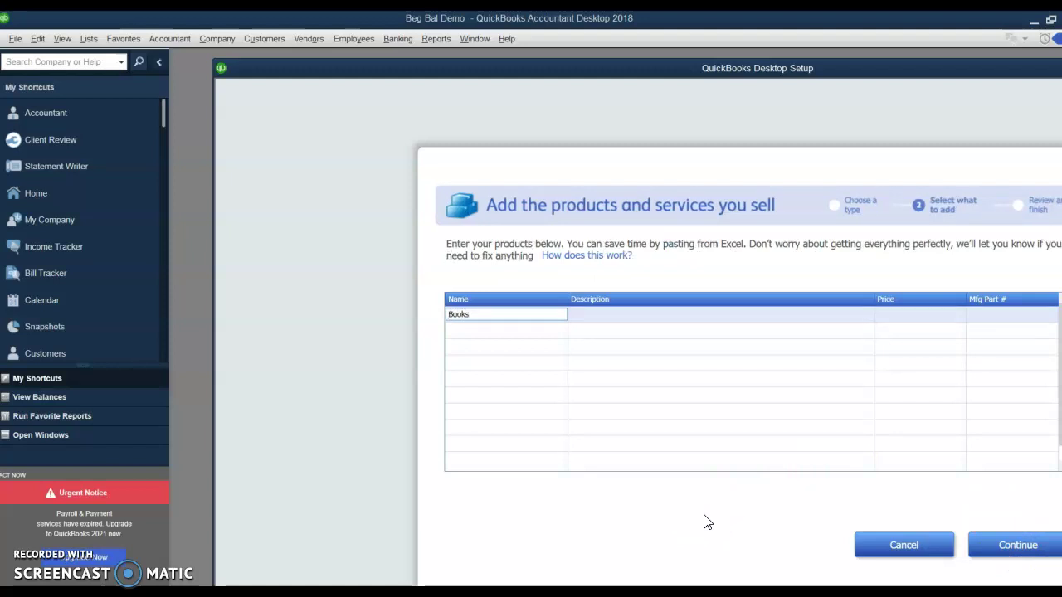
pyautogui.click(608, 316)
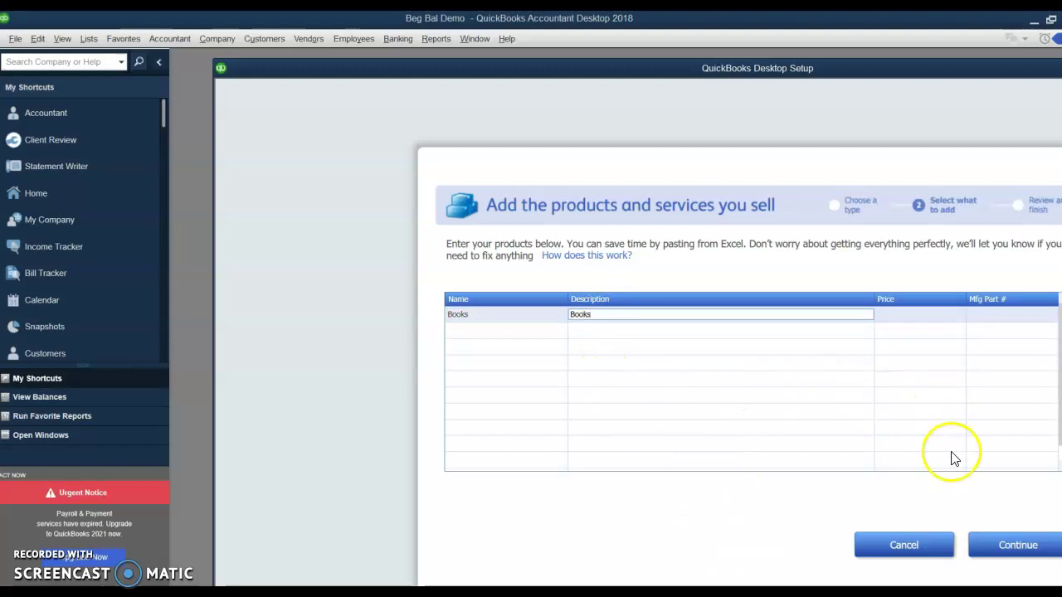
pyautogui.click(1016, 550)
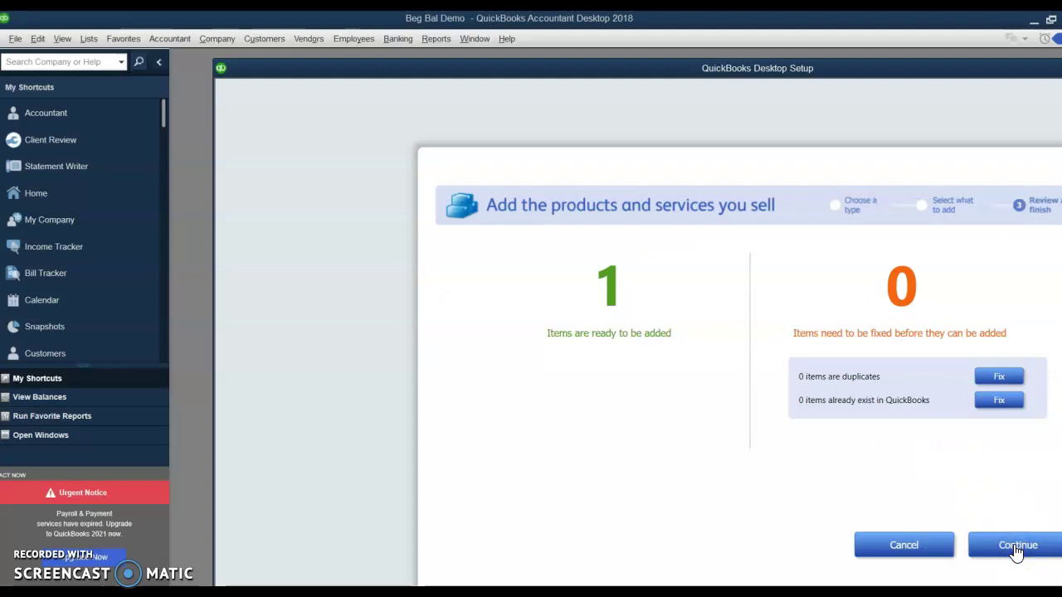
pyautogui.click(1014, 545)
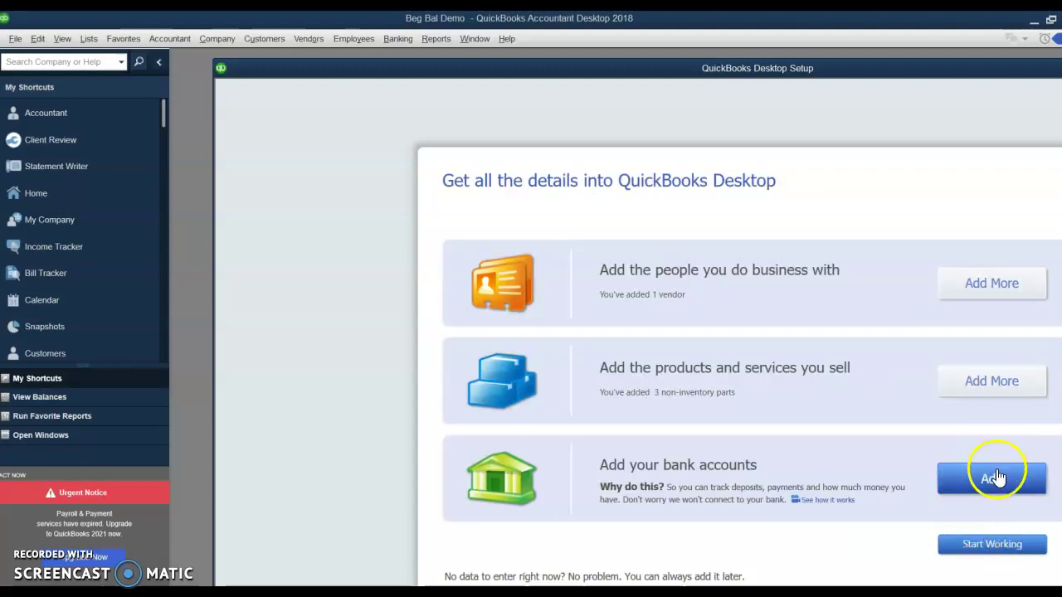
# Add a bank account named Cash with an opening balance of 26300.00, taking the amount from the Beg Bal Demo Periodic Word document.
pyautogui.click(994, 479)
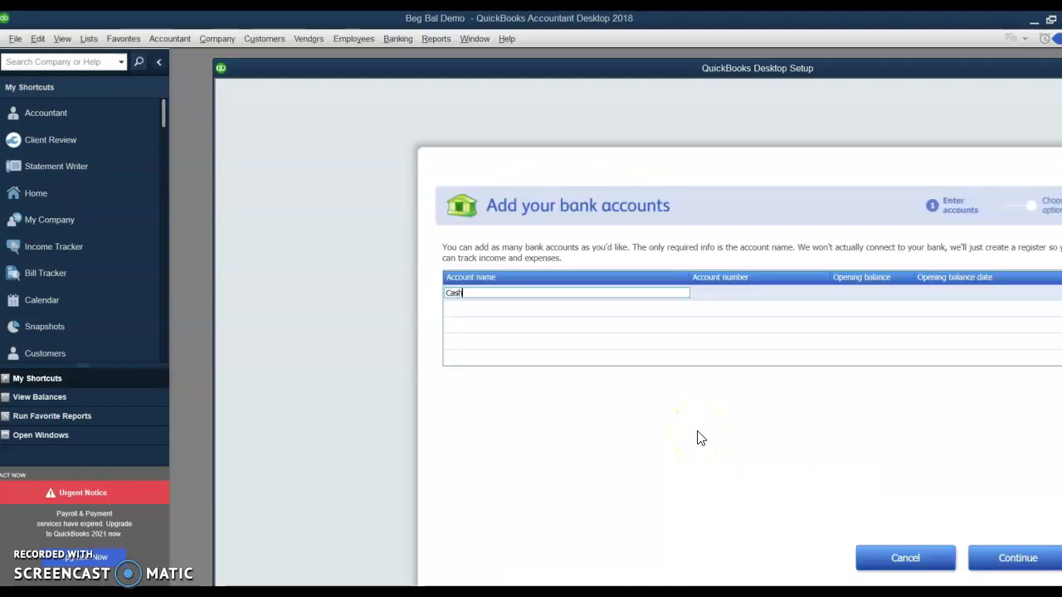
pyautogui.click(866, 295)
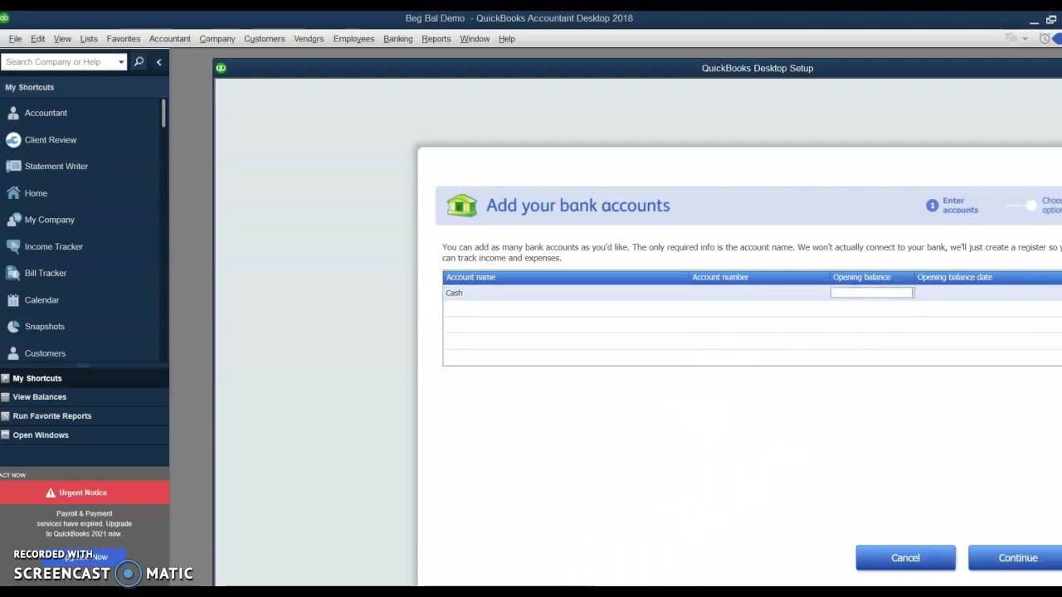
pyautogui.hotkey('alt', 'Tab')
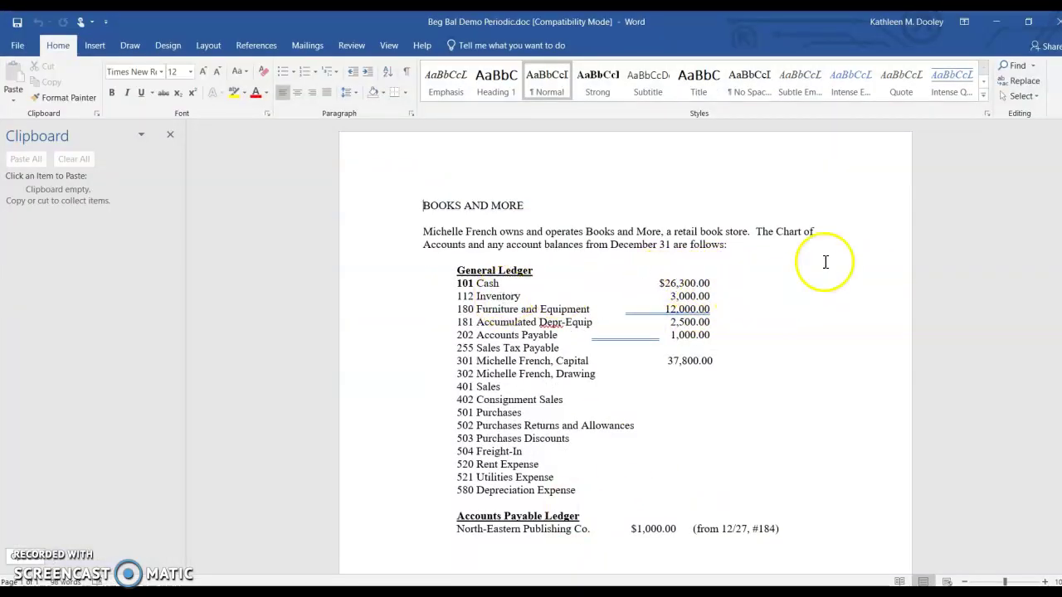
pyautogui.click(997, 21)
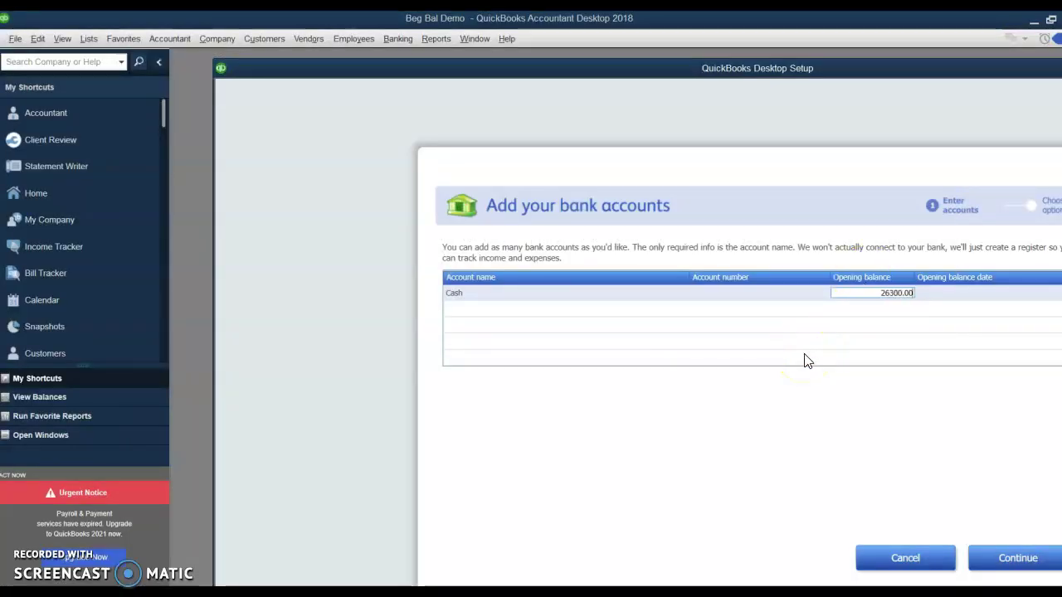
# Set the Cash account's opening balance date to 12/31/2020 and continue to the check ordering options.
pyautogui.click(956, 293)
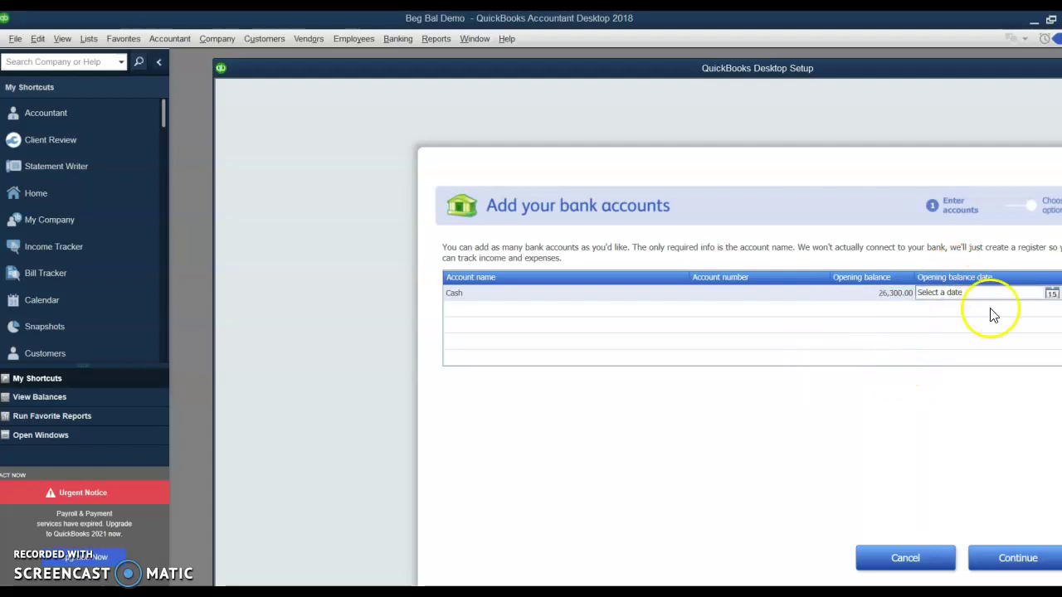
pyautogui.click(1051, 296)
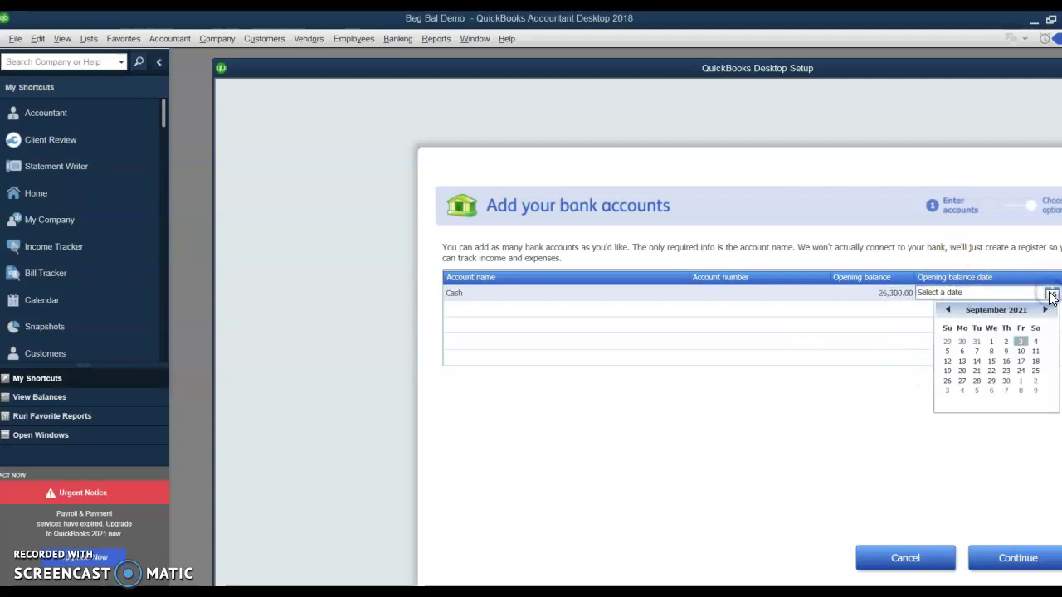
pyautogui.click(946, 316)
pyautogui.click(946, 315)
pyautogui.click(946, 315)
pyautogui.click(946, 315)
pyautogui.click(946, 316)
pyautogui.click(946, 315)
pyautogui.click(946, 315)
pyautogui.click(946, 315)
pyautogui.click(946, 315)
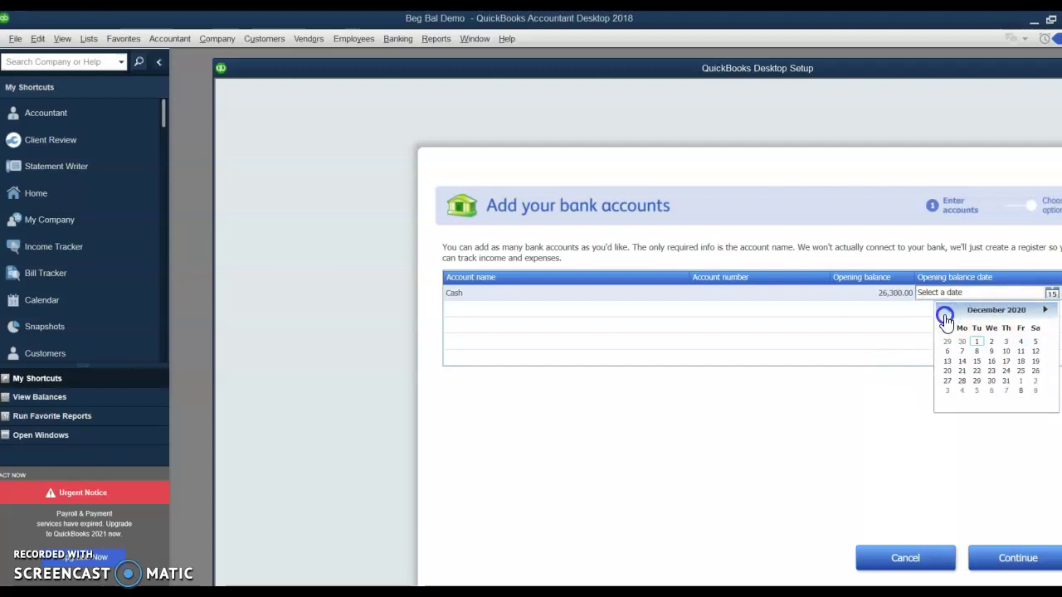
pyautogui.click(1005, 381)
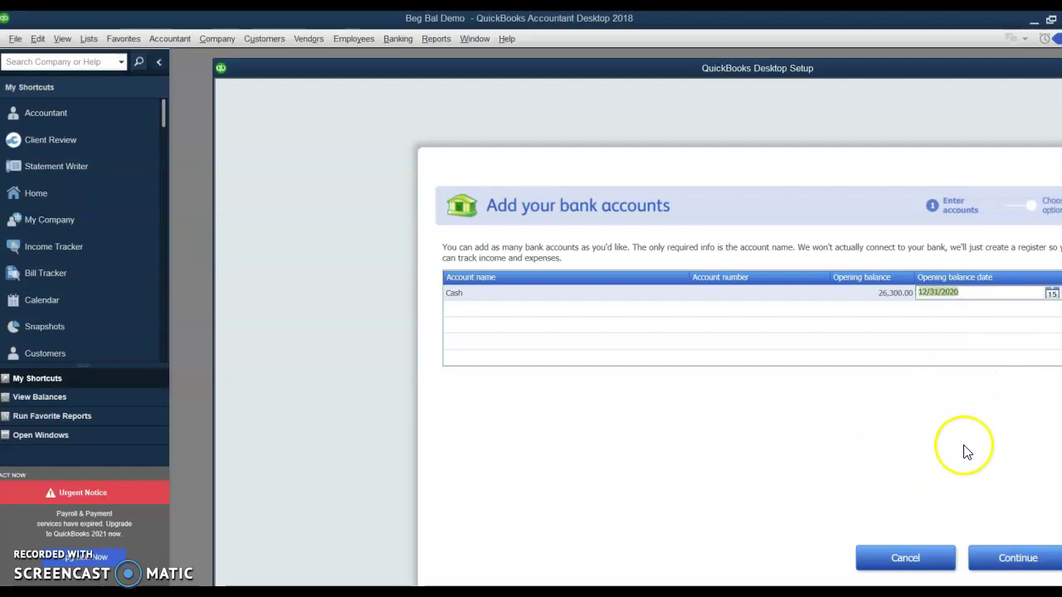
pyautogui.click(1017, 564)
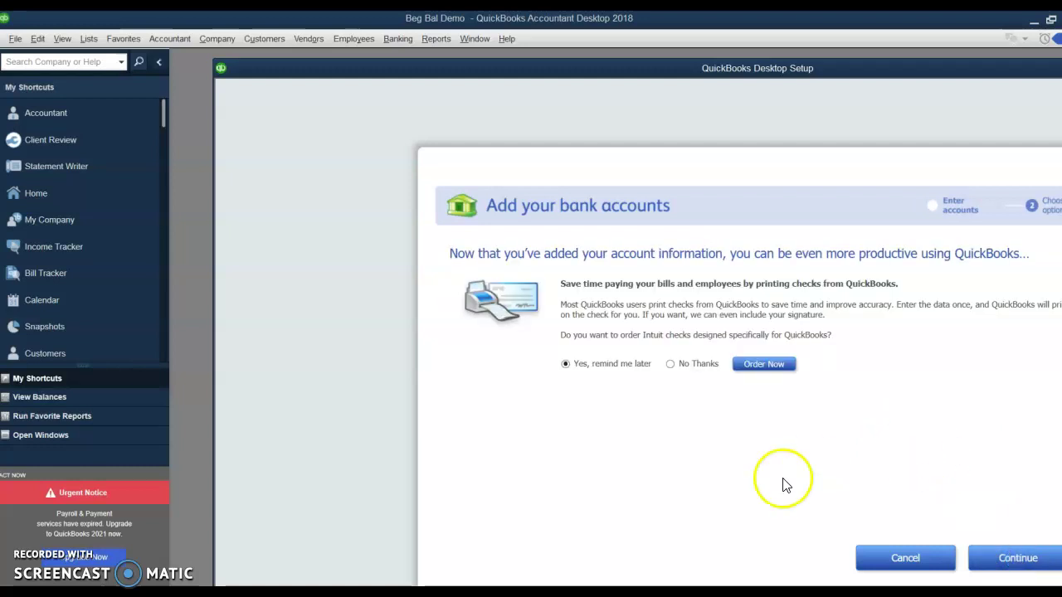
# Decline ordering Intuit checks and finish the setup to start working in the company file.
pyautogui.click(671, 365)
pyautogui.click(1015, 559)
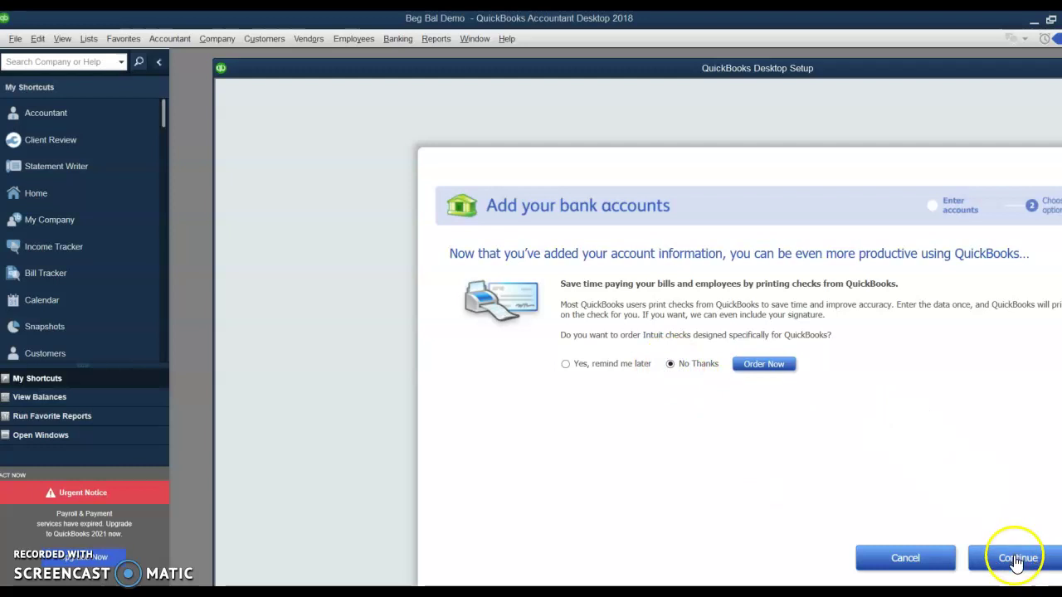
pyautogui.click(982, 548)
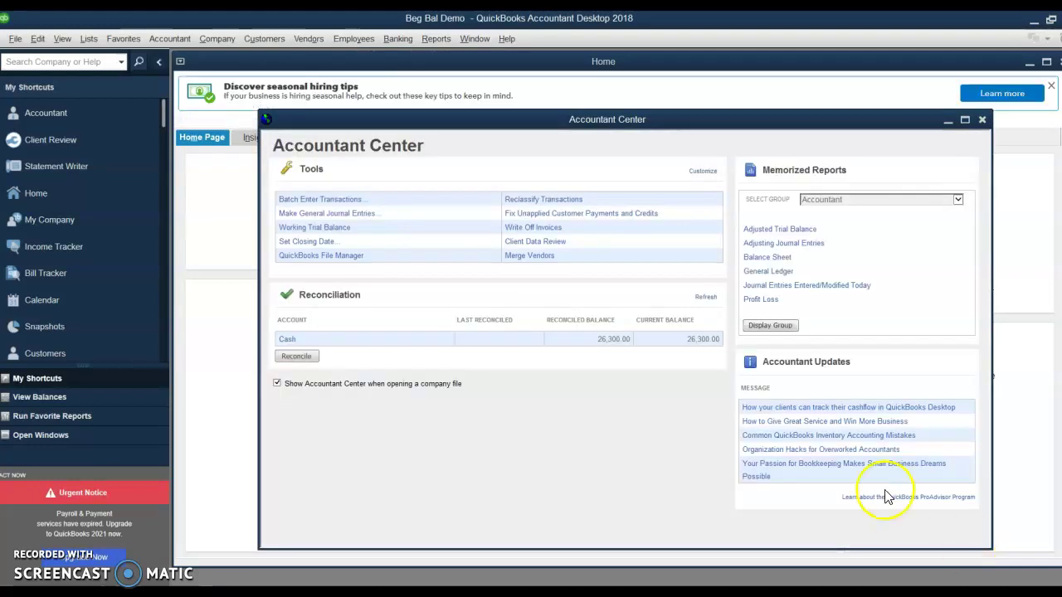
# Close the Accountant Center and the New Feature Tour to reach the Home page.
pyautogui.click(982, 120)
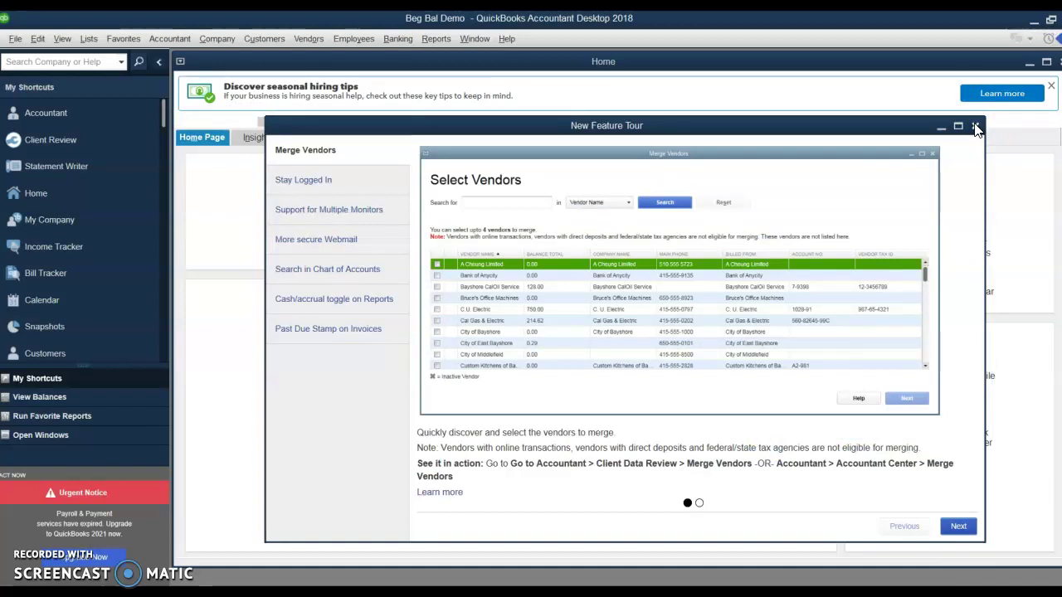
pyautogui.click(976, 127)
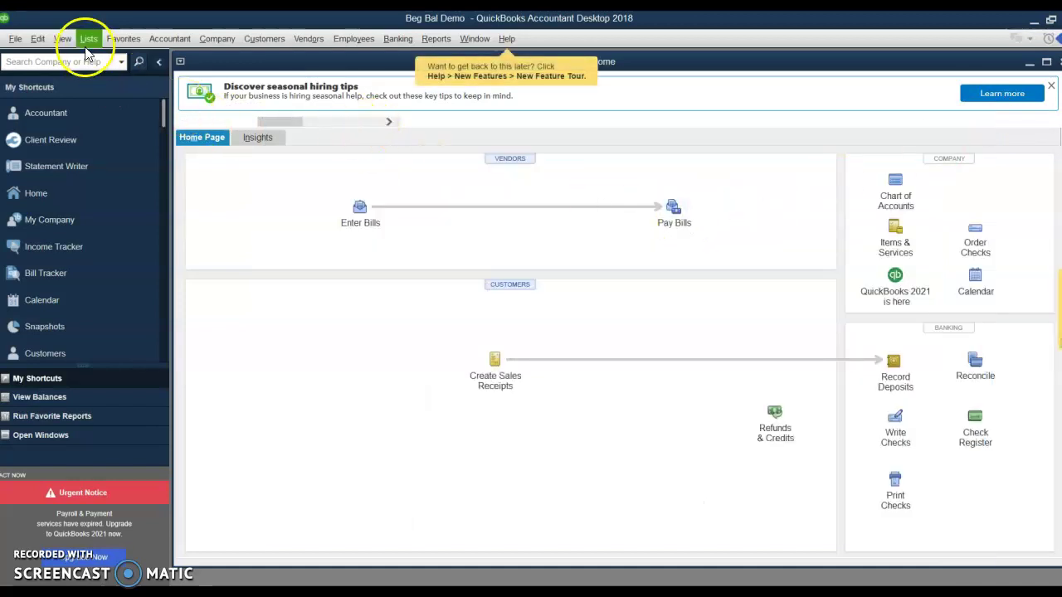
# In the company-wide accounting preferences, enable account numbers and disable the date warnings for both past and future transactions.
pyautogui.click(38, 39)
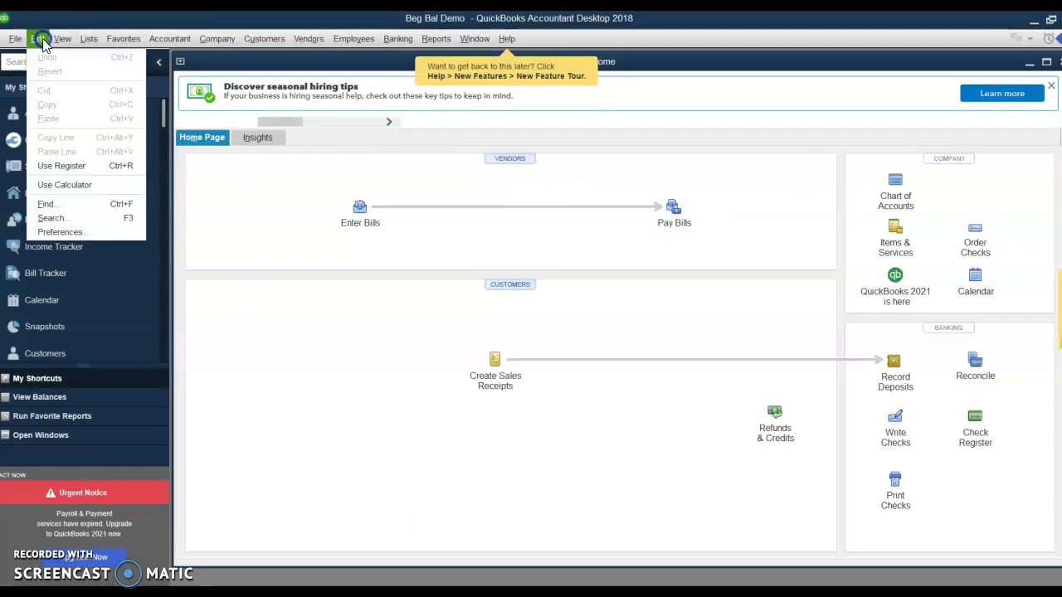
pyautogui.click(56, 232)
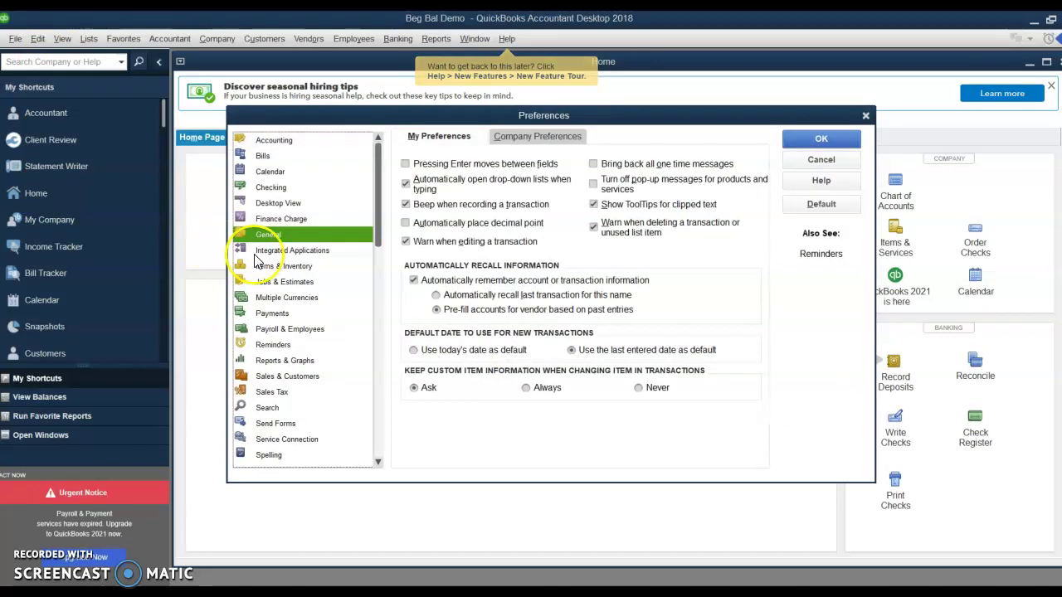
pyautogui.click(287, 141)
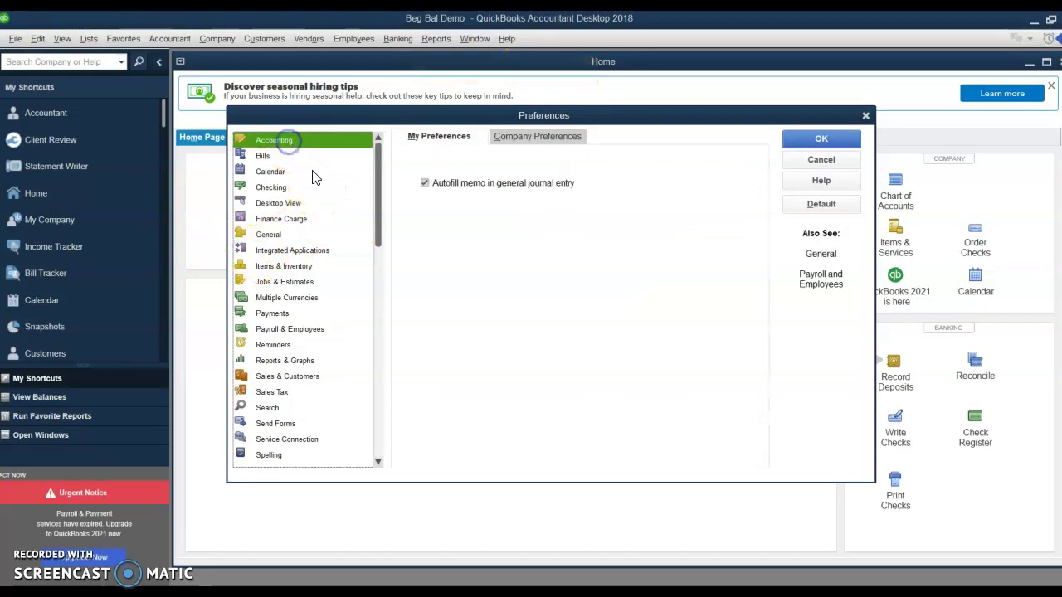
pyautogui.click(537, 137)
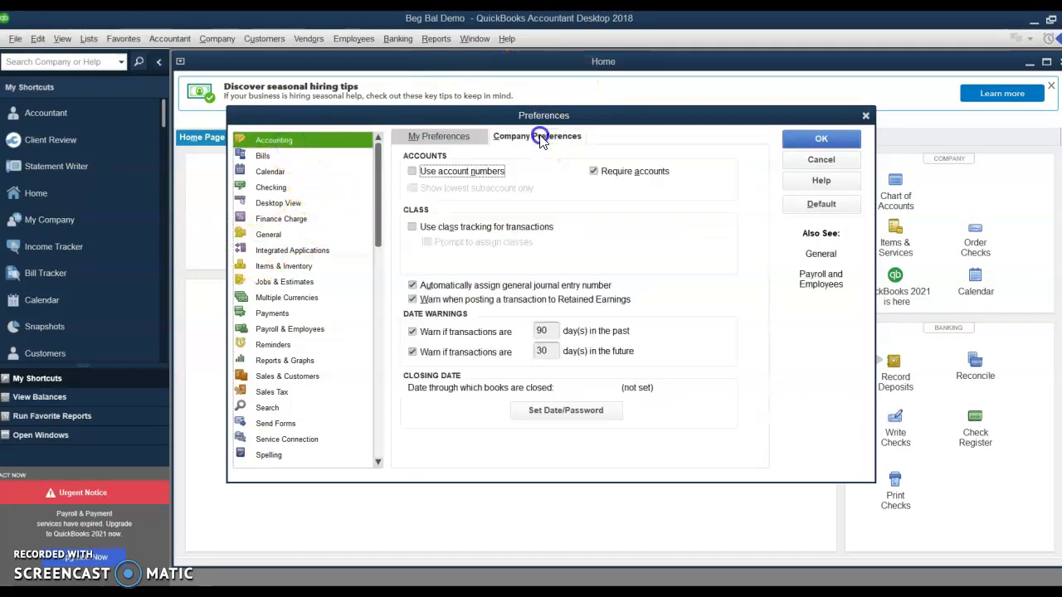
pyautogui.click(412, 171)
pyautogui.click(414, 332)
pyautogui.click(413, 331)
pyautogui.click(412, 352)
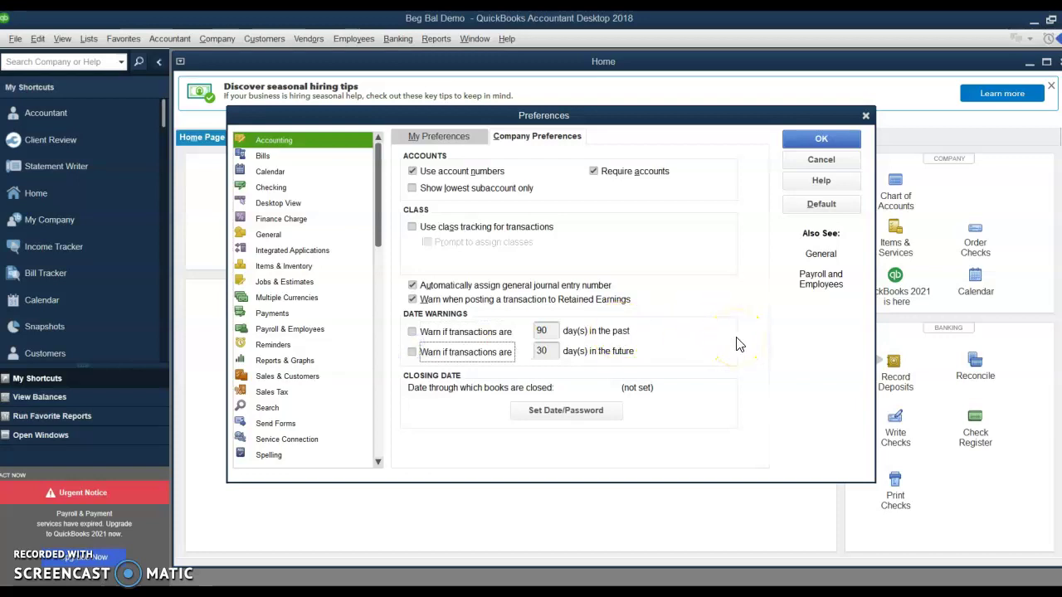
pyautogui.click(818, 142)
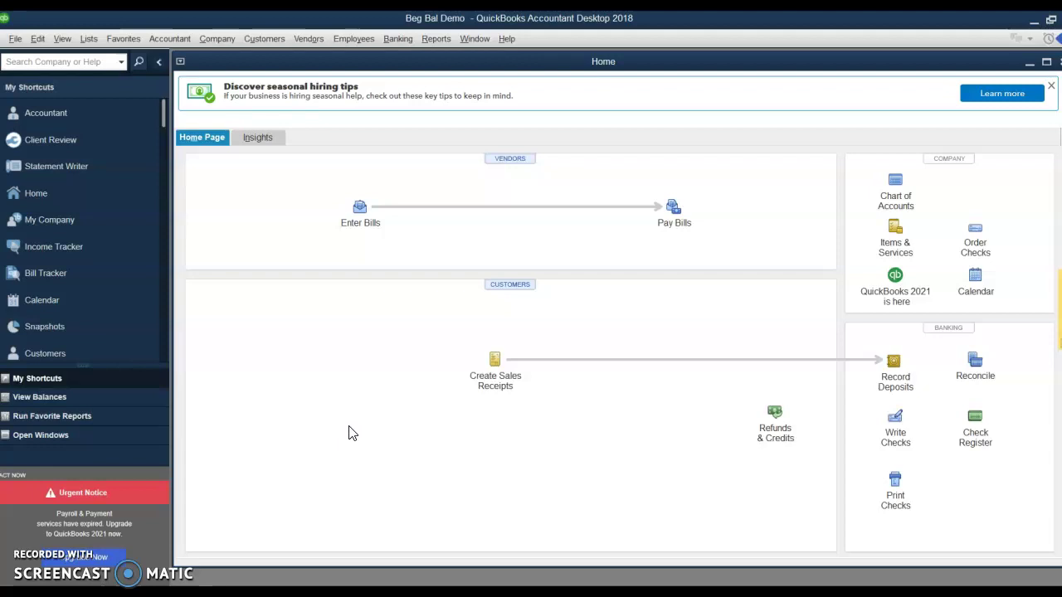
# Examine the vendor NE Publ's recent bill and its transaction journal from a new bill, then close the bill without recording it.
pyautogui.click(357, 208)
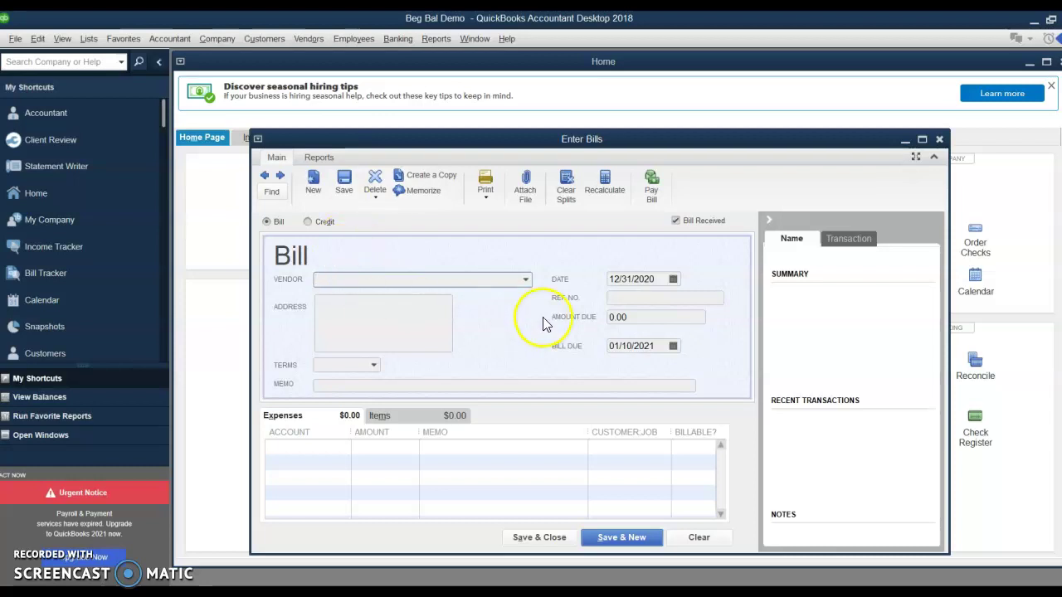
pyautogui.click(527, 284)
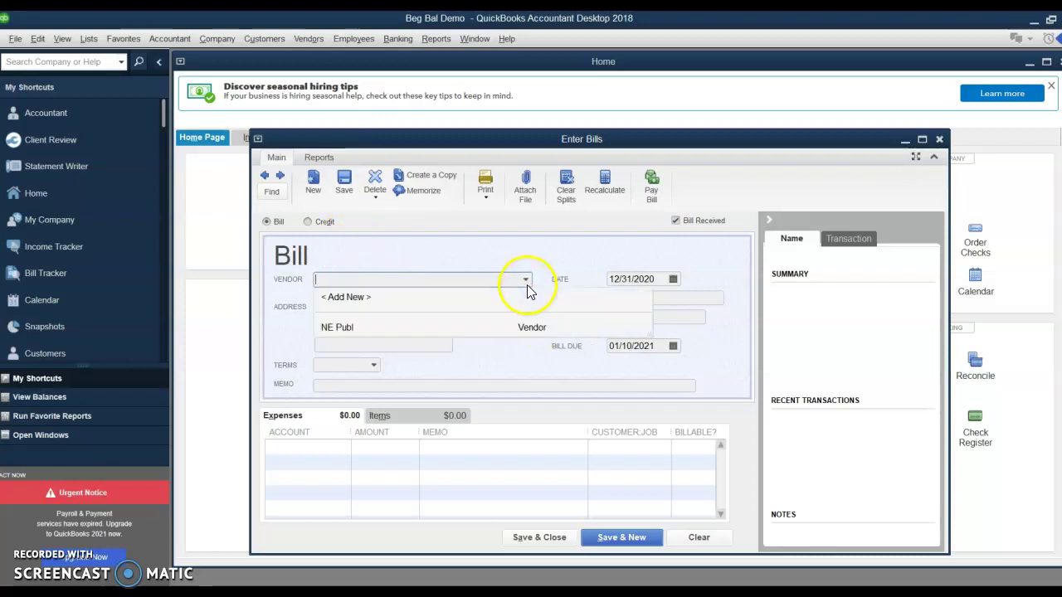
pyautogui.click(503, 331)
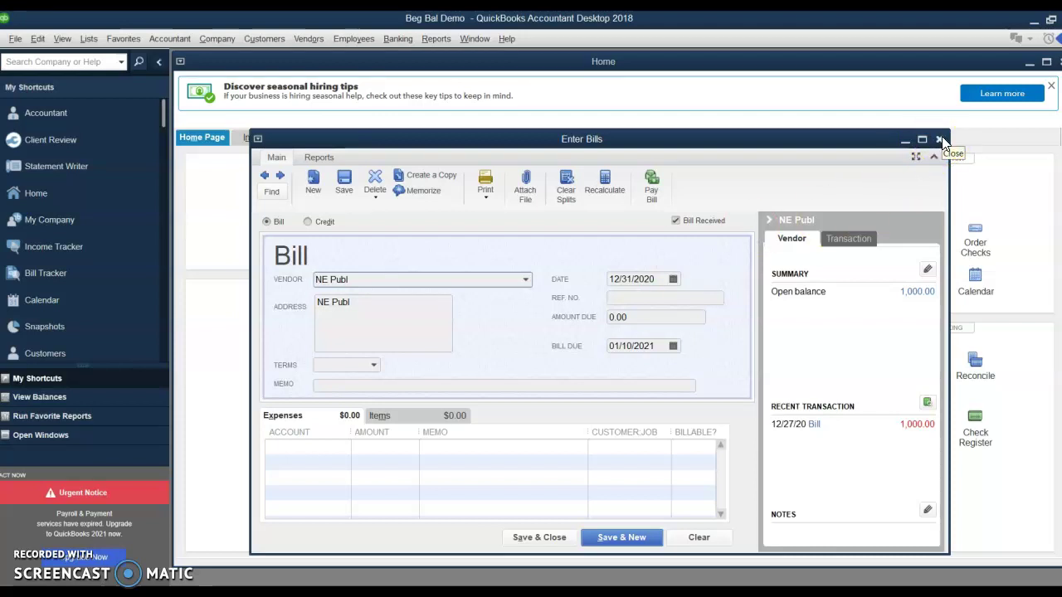
pyautogui.click(815, 426)
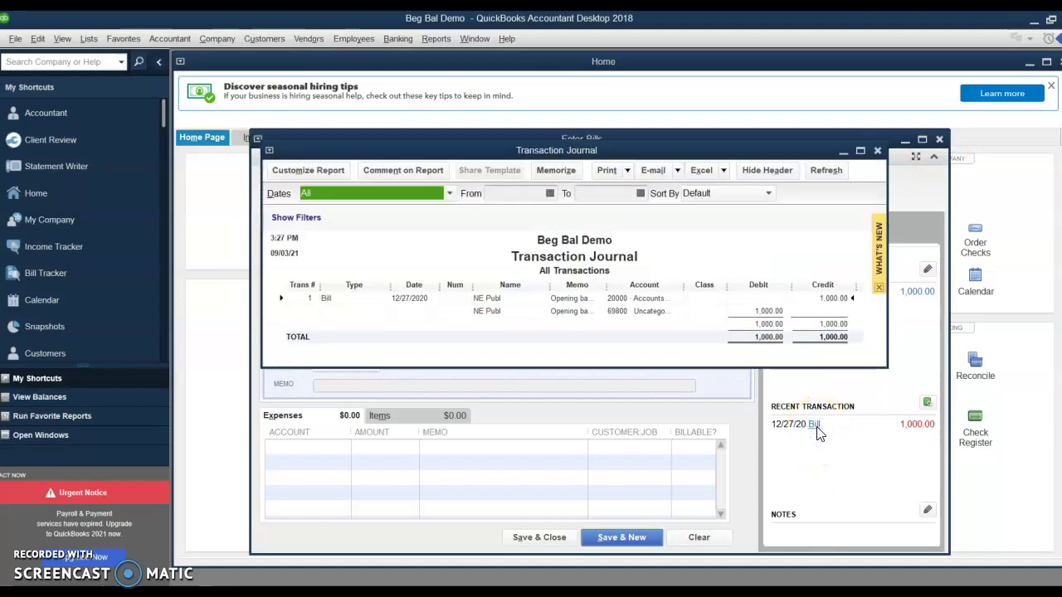
pyautogui.click(877, 151)
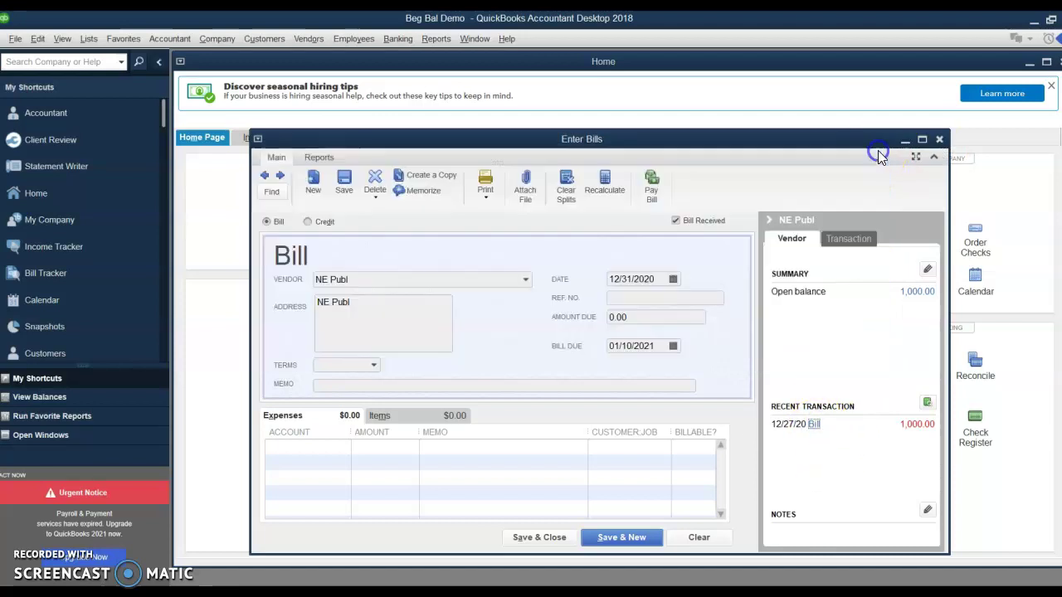
pyautogui.click(939, 139)
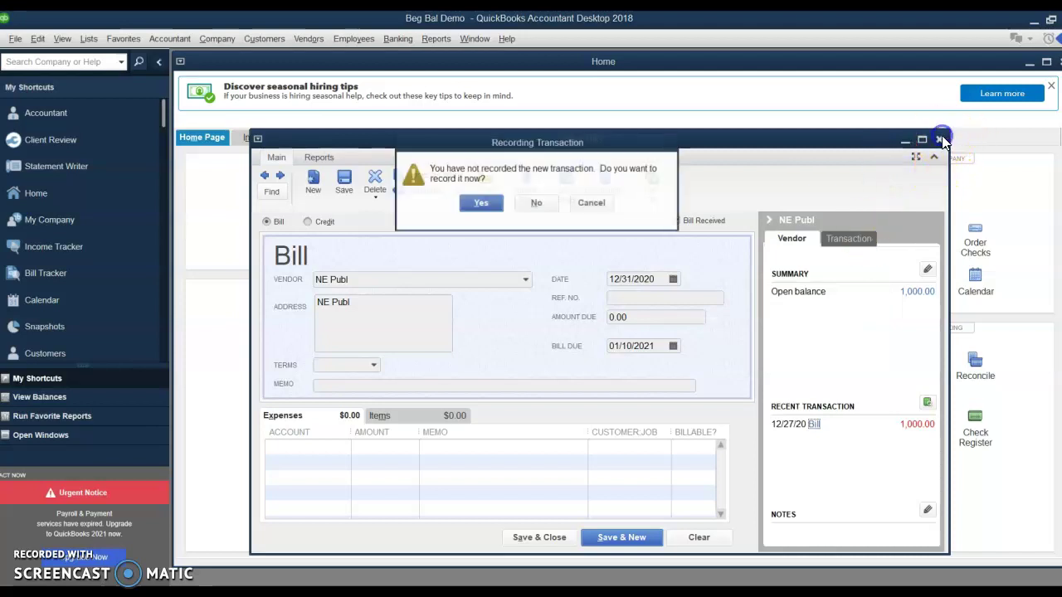
pyautogui.click(539, 205)
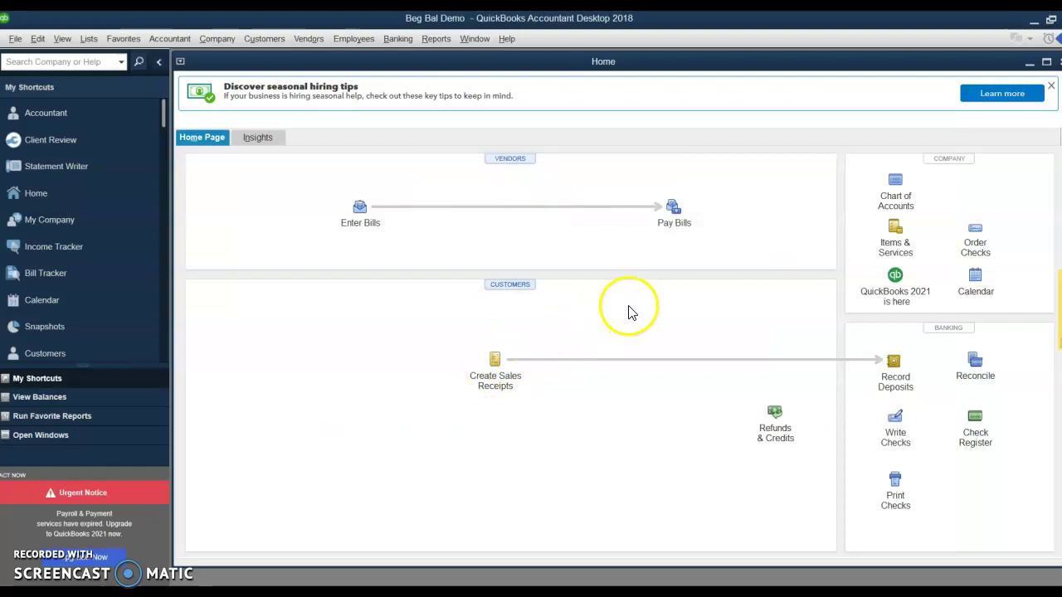
# Open the vendor NE Publ for editing from the Vendor Center and set its payment terms to 2% 10 Net 30.
pyautogui.click(509, 166)
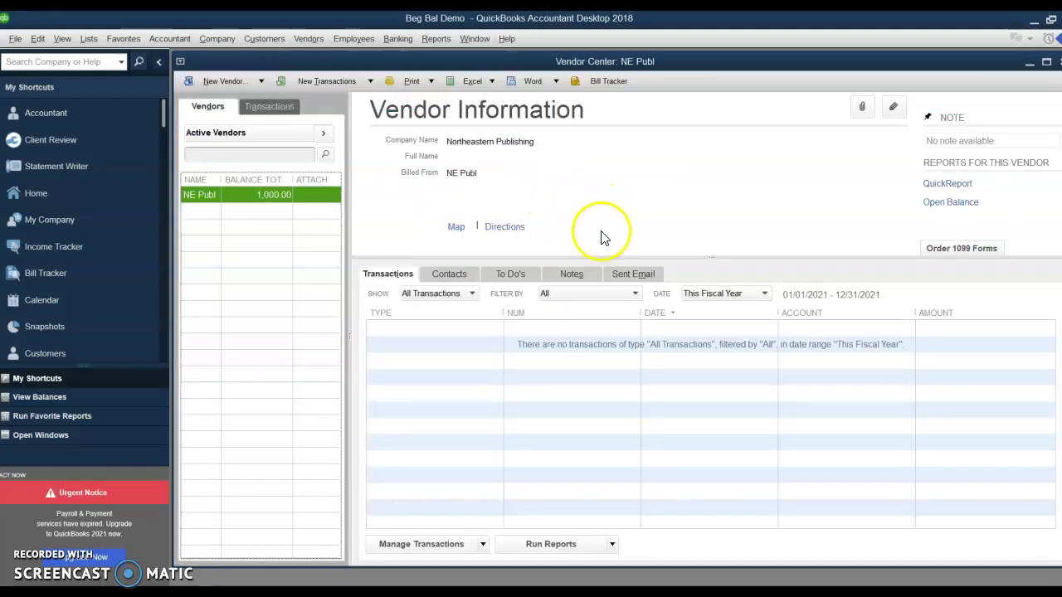
pyautogui.click(199, 195)
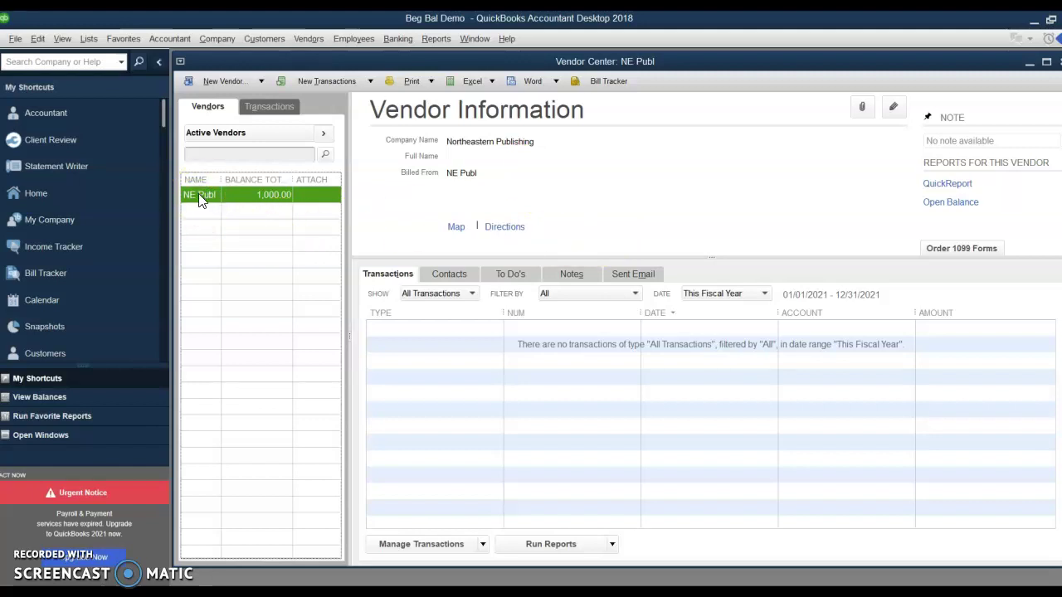
pyautogui.moveTo(199, 199)
pyautogui.mouseDown()
pyautogui.moveTo(296, 132)
pyautogui.moveTo(277, 212)
pyautogui.moveTo(235, 199)
pyautogui.moveTo(199, 236)
pyautogui.mouseUp()
pyautogui.click(207, 199)
pyautogui.doubleClick(207, 199)
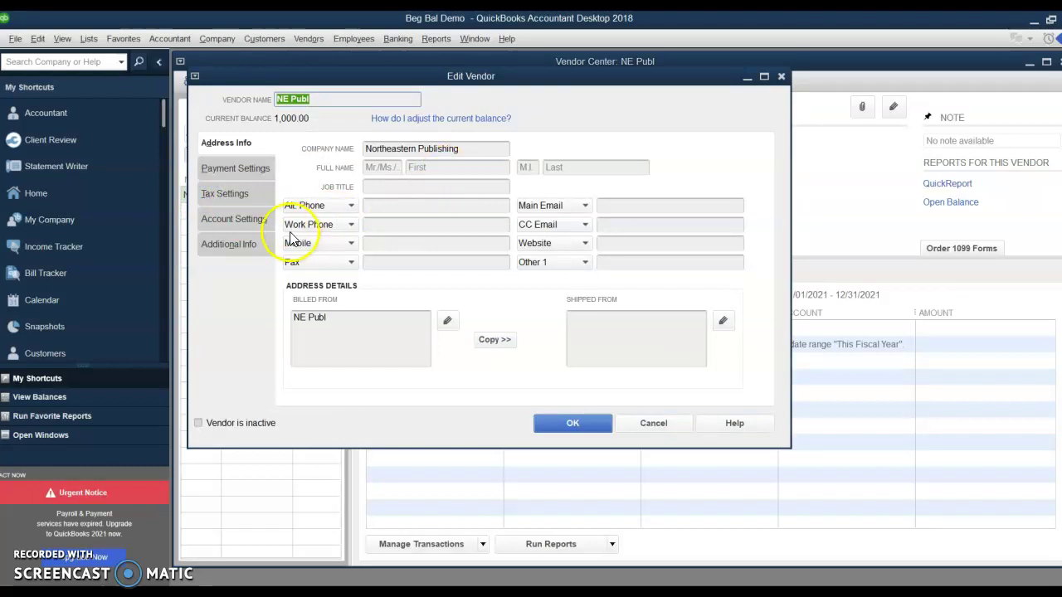
pyautogui.click(235, 171)
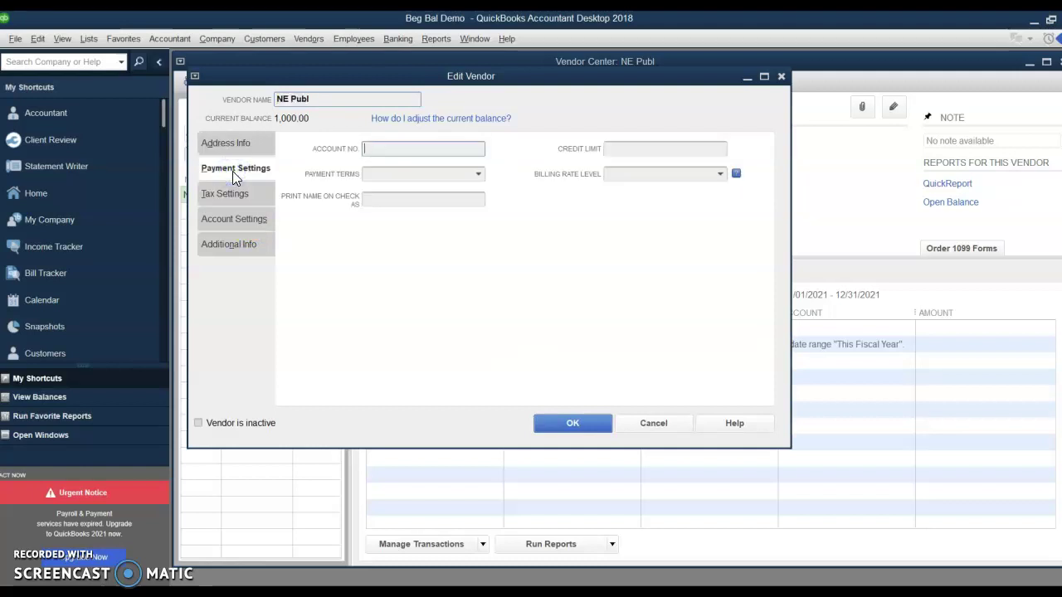
pyautogui.click(478, 176)
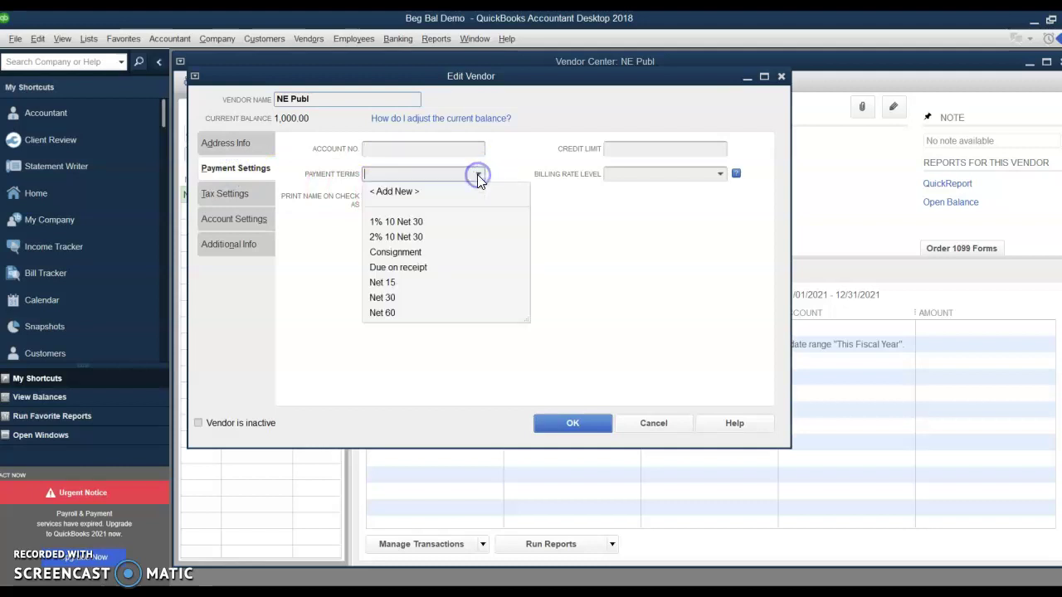
pyautogui.click(388, 237)
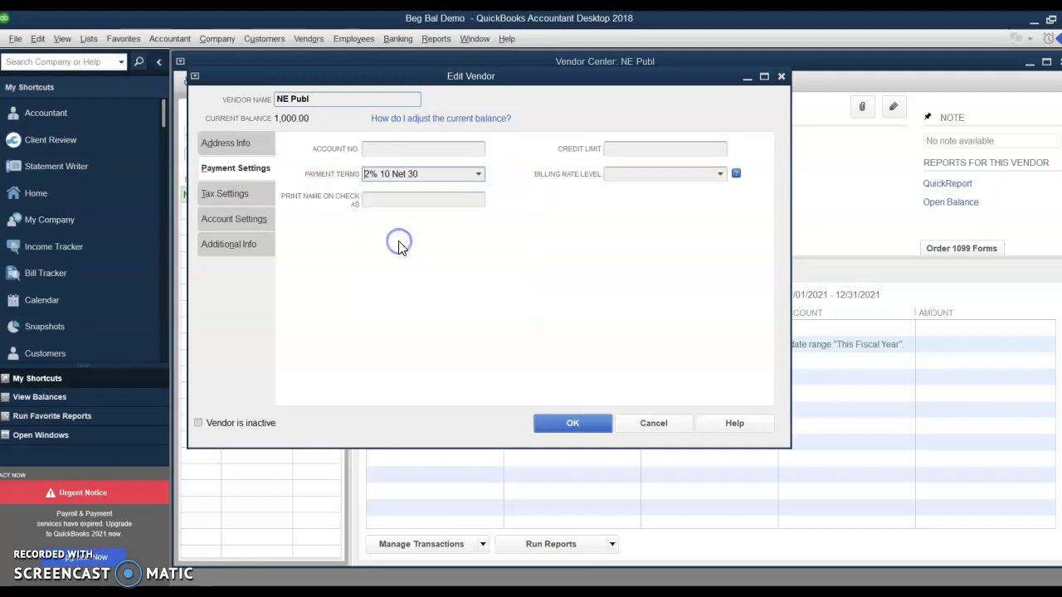
# Set 12100 Inventory Asset as NE Publ's first prefill account and check the vendor's tax and additional information.
pyautogui.click(230, 199)
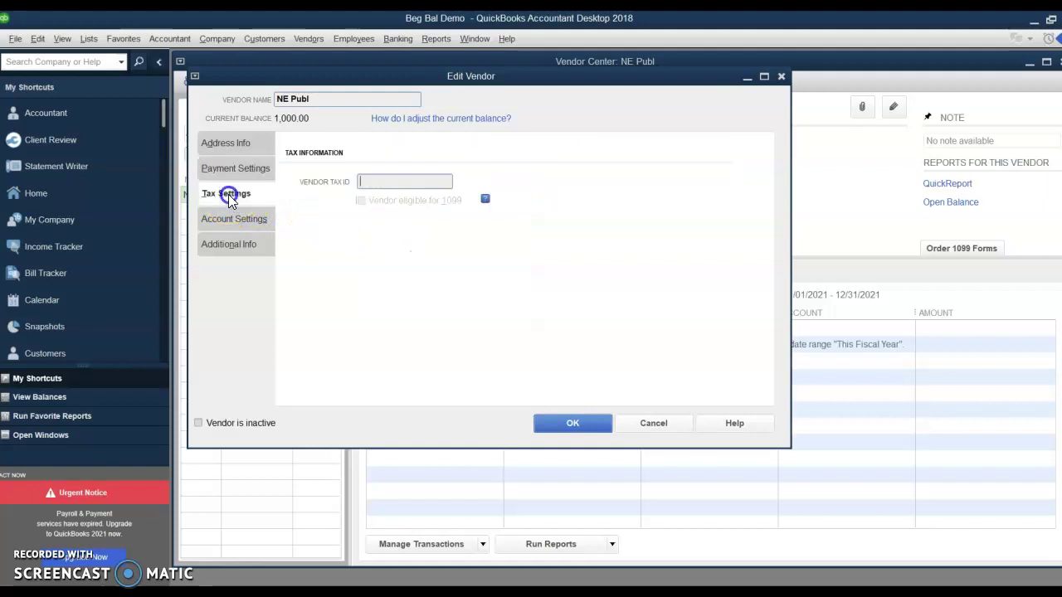
pyautogui.click(232, 225)
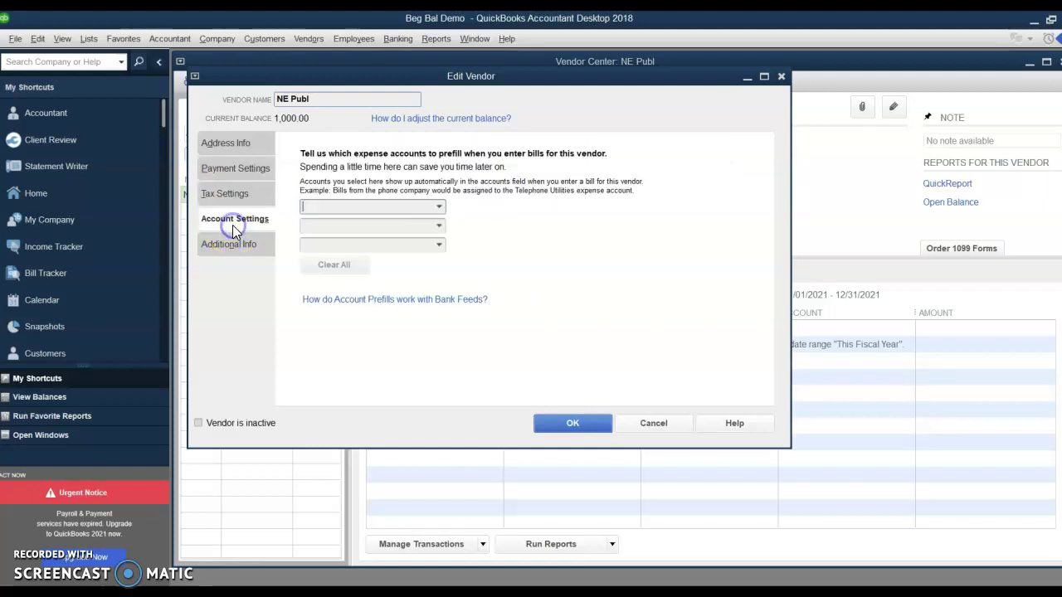
pyautogui.click(440, 207)
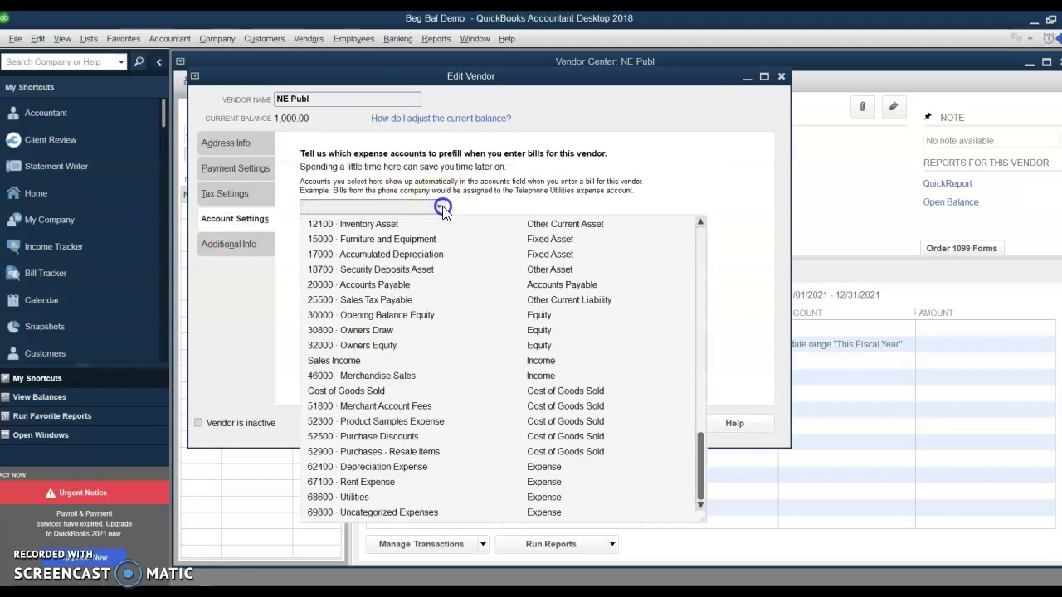
pyautogui.click(375, 225)
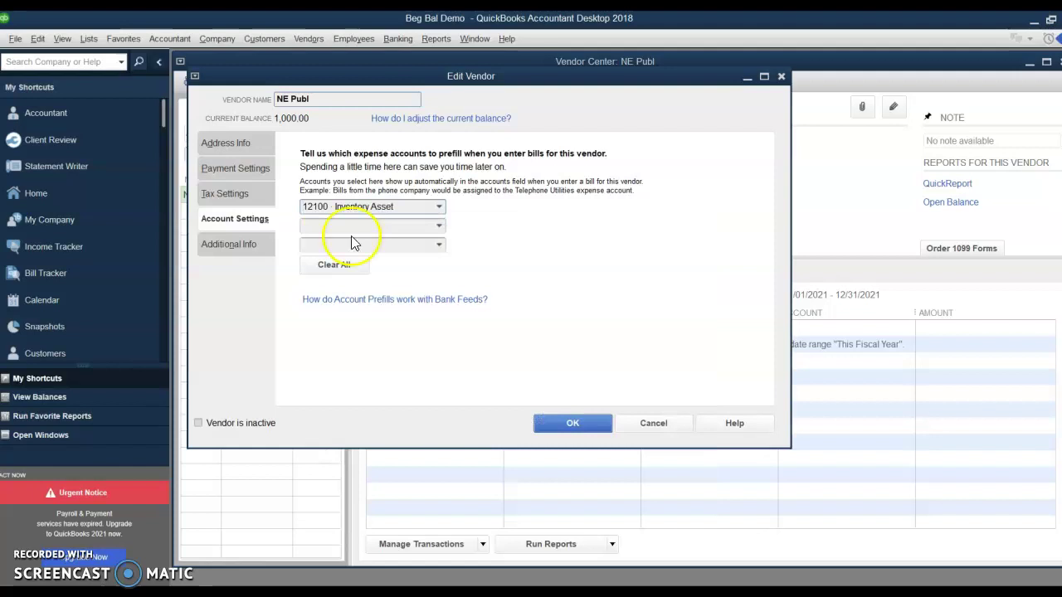
pyautogui.click(229, 247)
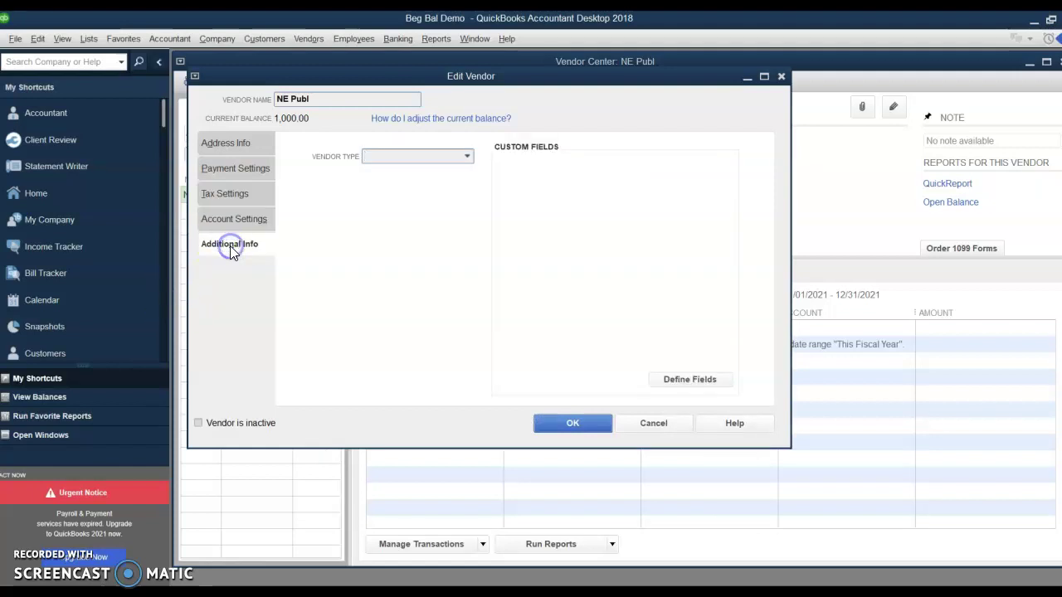